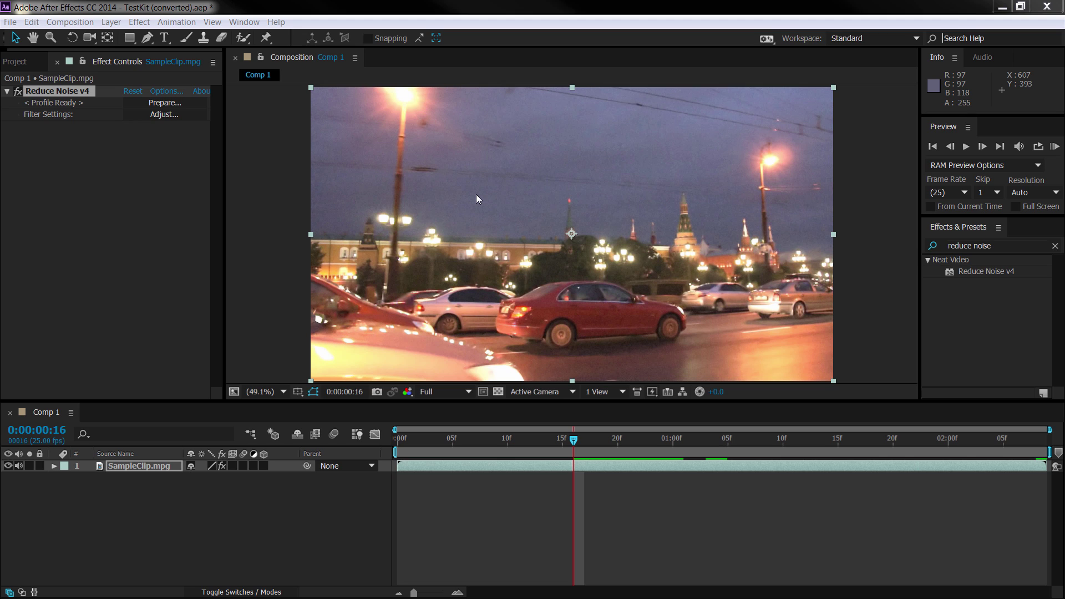
# Open Neat Video from Effect Controls, maximize its window, and show Noise Filter Settings
pyautogui.click(164, 104)
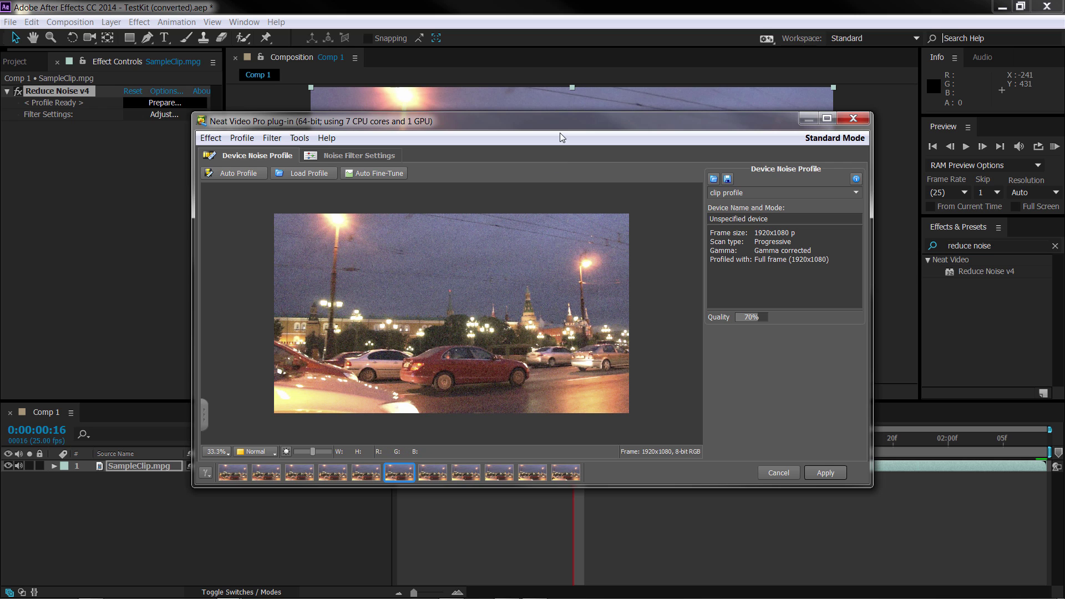
pyautogui.moveTo(559, 124); pyautogui.dragTo(571, 4)
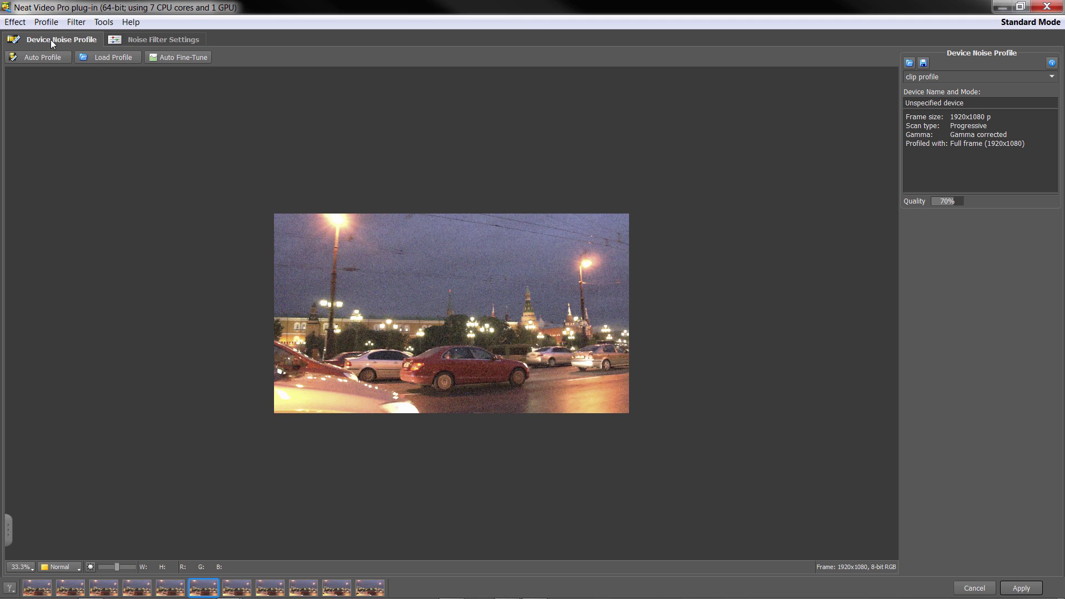
pyautogui.click(171, 38)
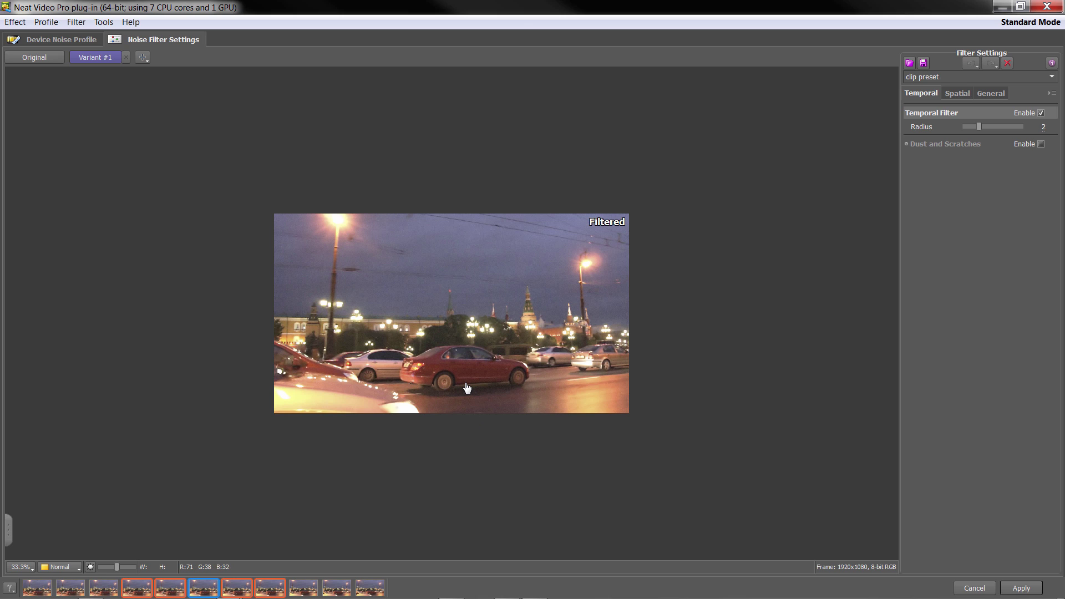
# Zoom the preview to 100% and show the navigator thumbnail of the whole frame
pyautogui.scroll(2, 468, 388)
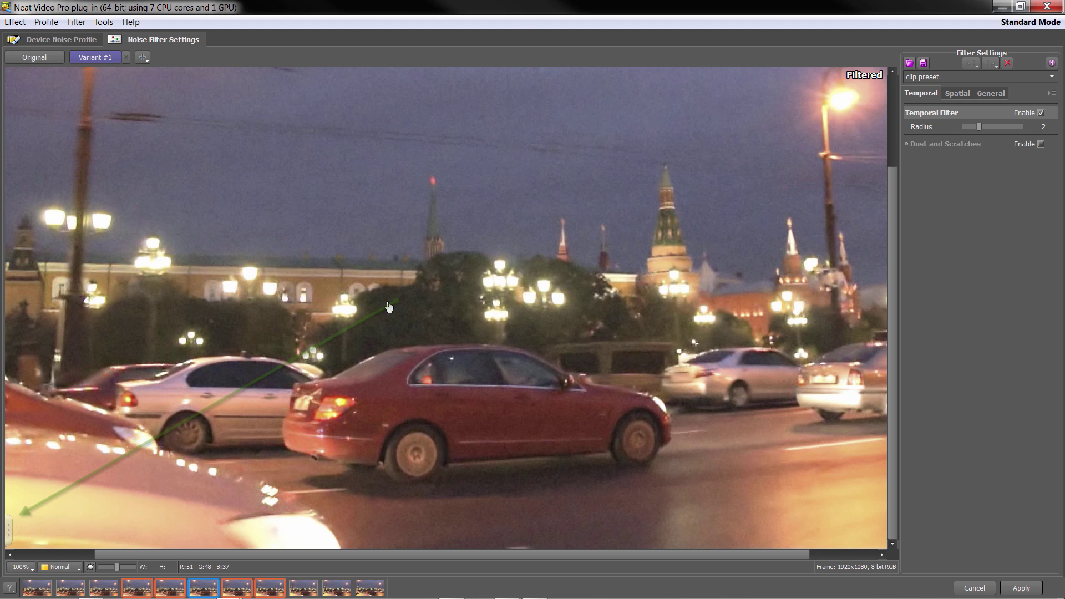
pyautogui.click(9, 534)
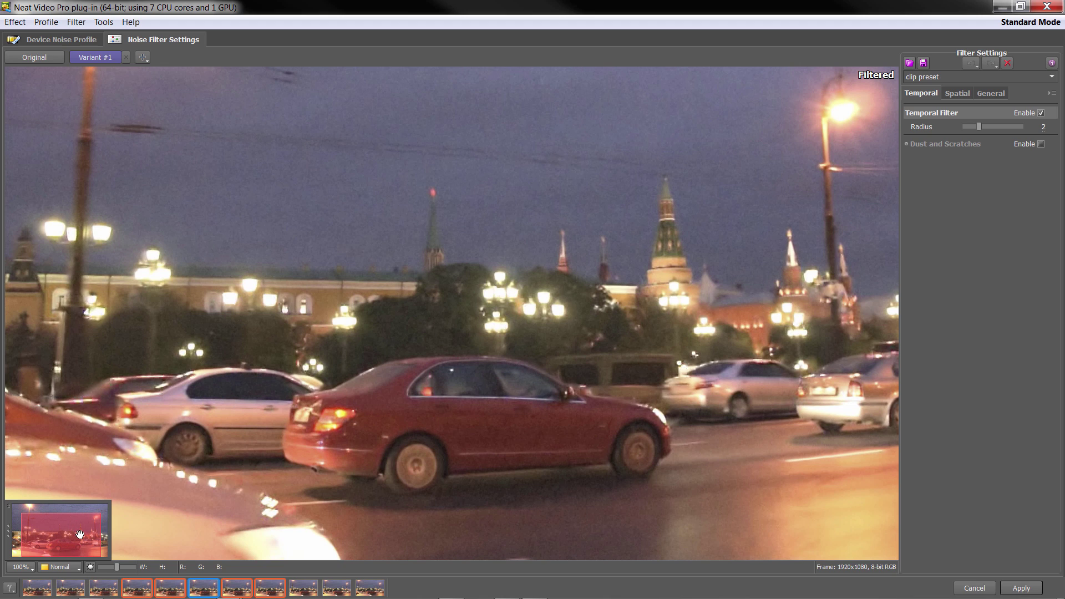
pyautogui.moveTo(80, 535)
pyautogui.mouseDown()
pyautogui.moveTo(87, 524)
pyautogui.moveTo(71, 522)
pyautogui.moveTo(84, 531)
pyautogui.mouseUp()
pyautogui.scroll(-1, 83, 531)
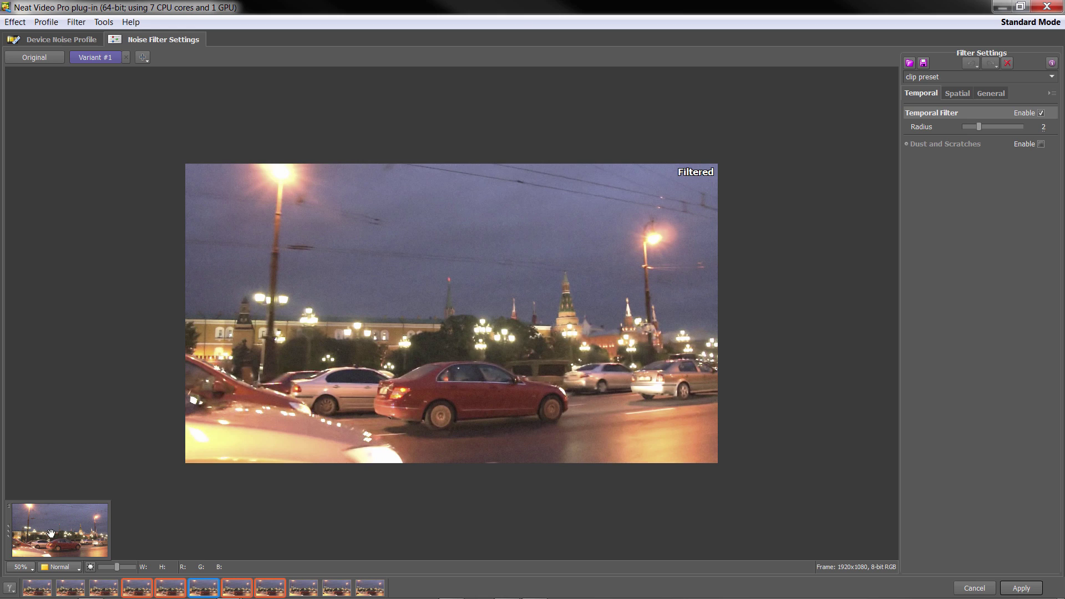
pyautogui.scroll(2, 51, 534)
# Pan the 100% preview to the Kremlin towers and back over the street, then hide the navigator
pyautogui.moveTo(50, 533); pyautogui.dragTo(75, 529)
pyautogui.scroll(1, 66, 531)
pyautogui.scroll(-1, 75, 530)
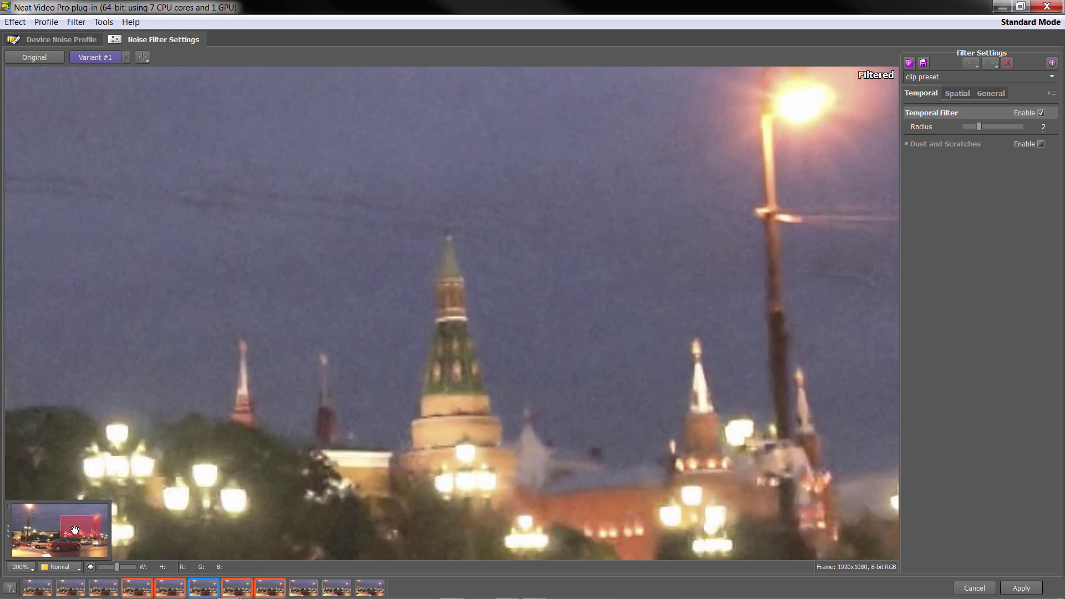
pyautogui.scroll(-1, 75, 530)
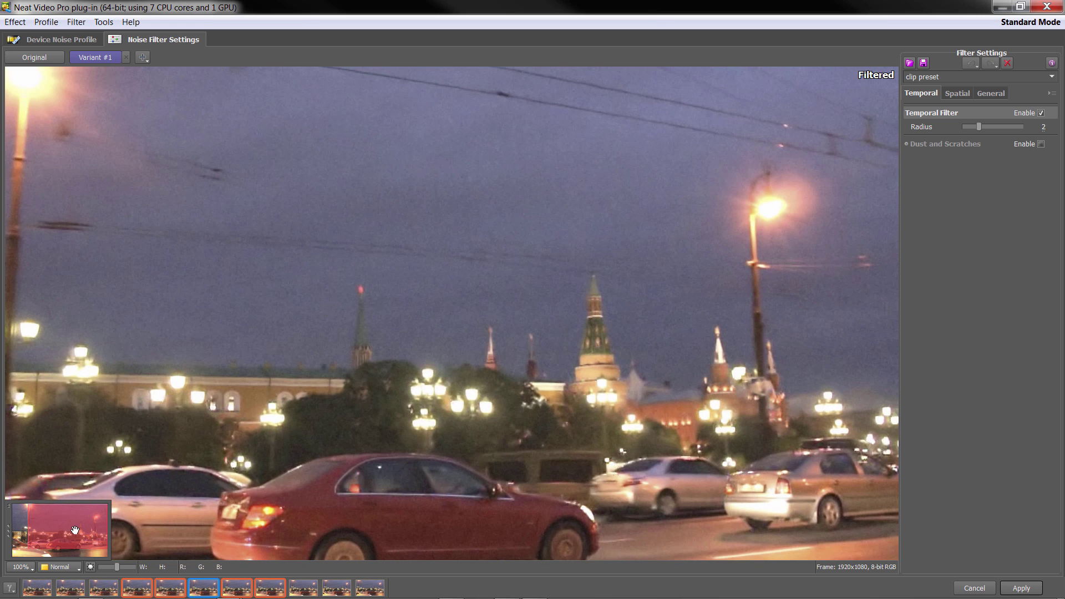
pyautogui.moveTo(75, 530); pyautogui.dragTo(43, 537)
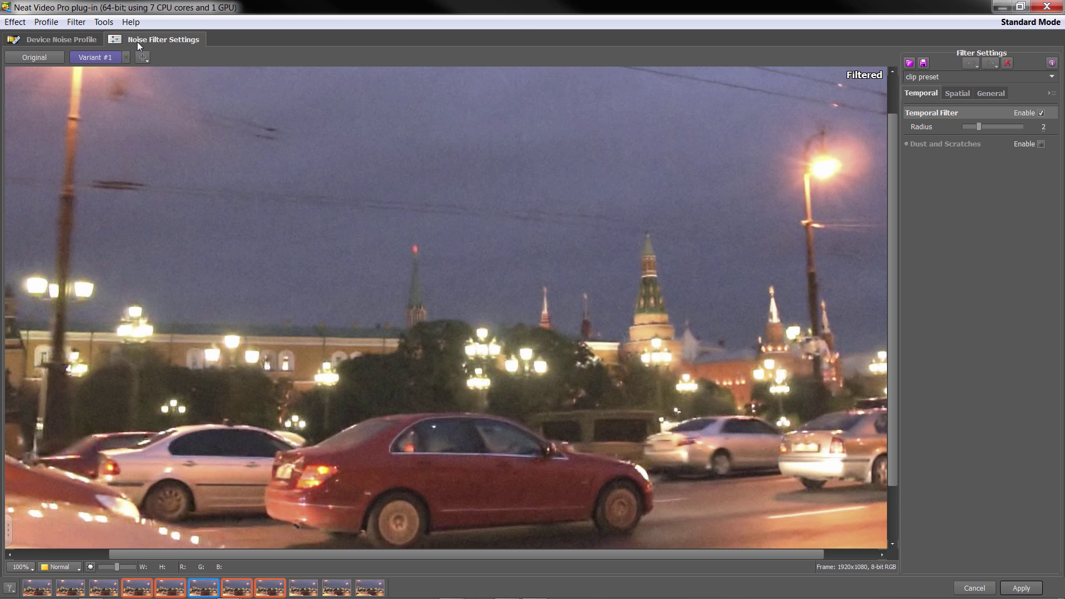
pyautogui.click(104, 21)
pyautogui.moveTo(125, 69)
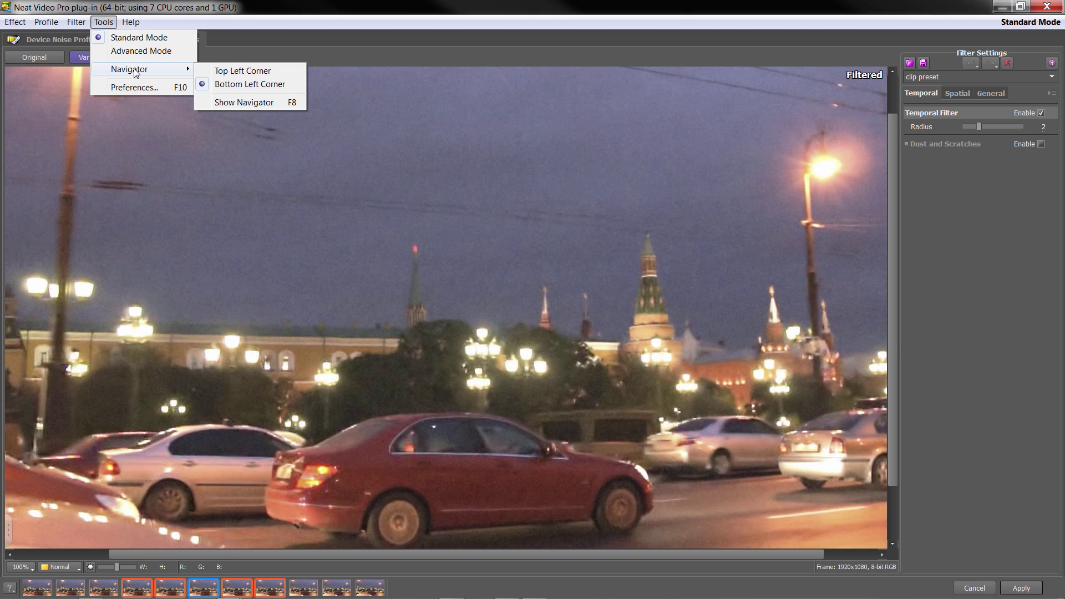
# Show Spatial filter settings (Noise Level +0%, Luminance 40%), keeping Standard Mode
pyautogui.click(106, 25)
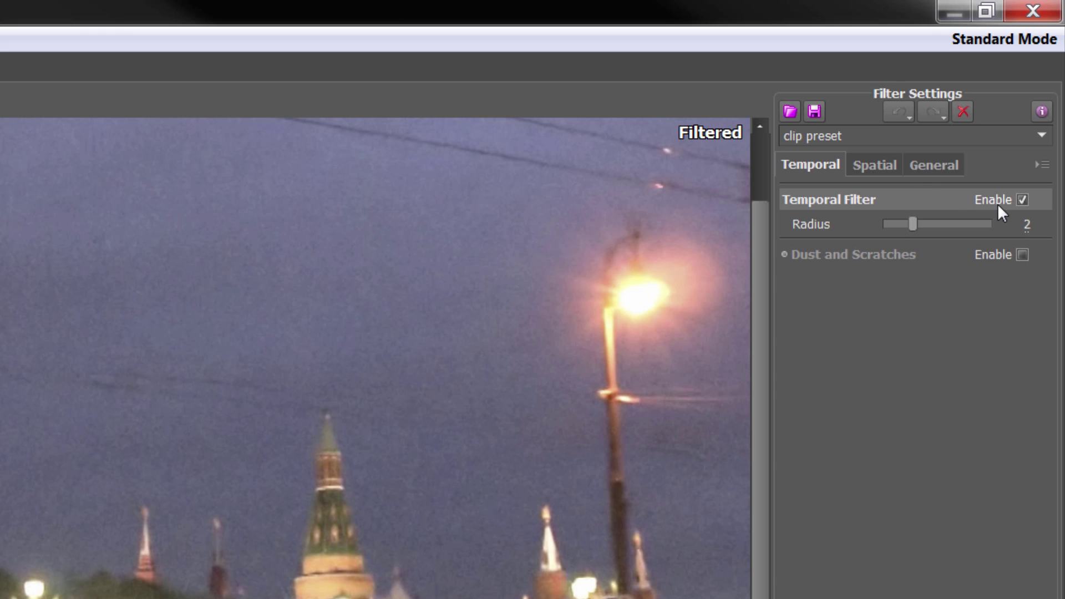
pyautogui.click(887, 166)
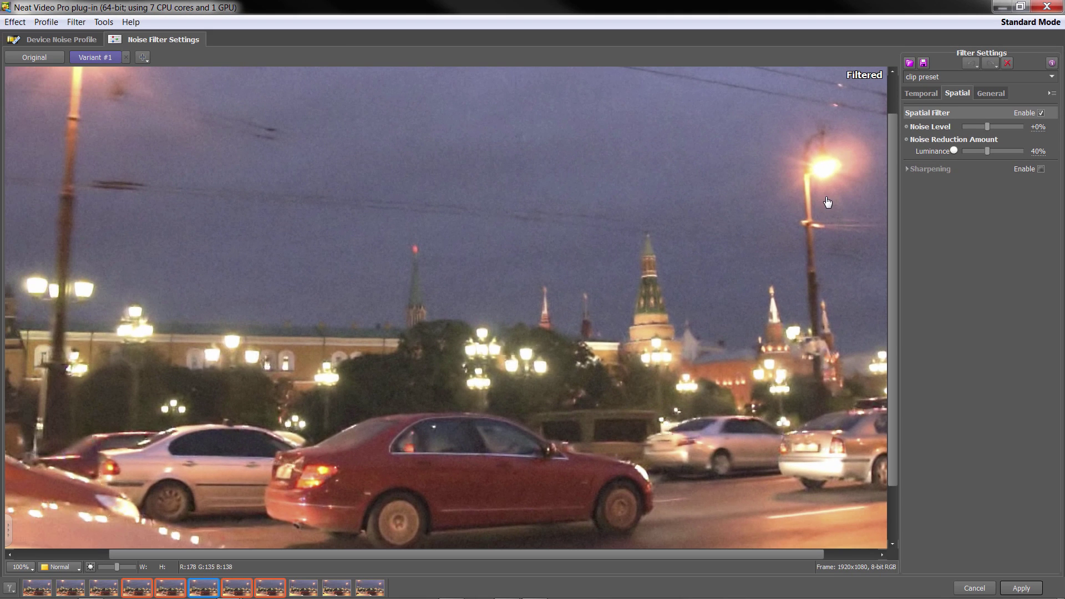
pyautogui.click(98, 25)
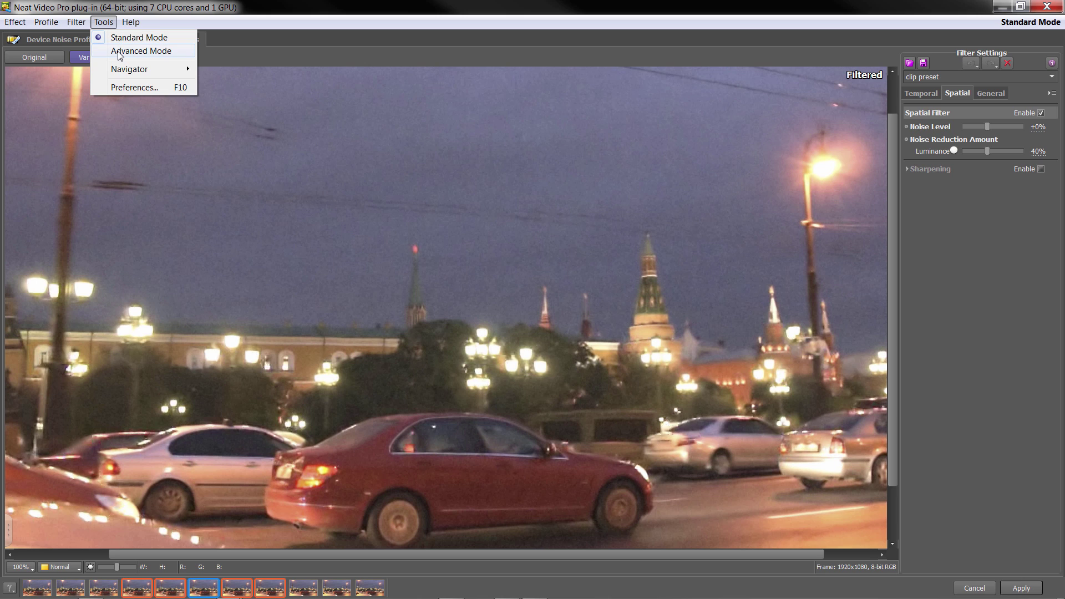
pyautogui.click(108, 23)
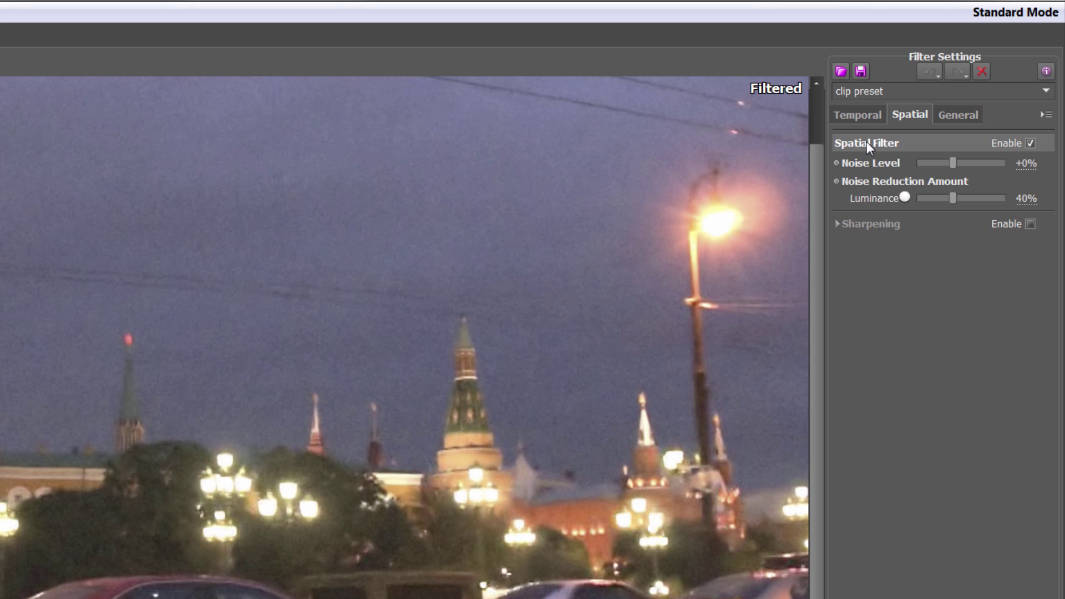
# Disable the Spatial Filter and return to Temporal settings with radius 2
pyautogui.click(1030, 143)
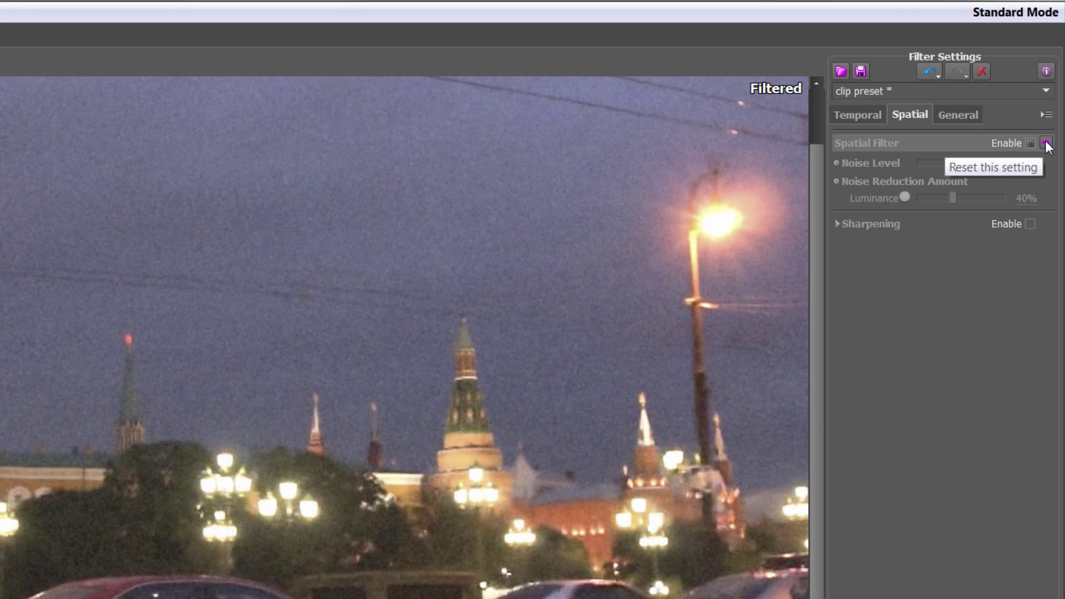
pyautogui.click(1048, 147)
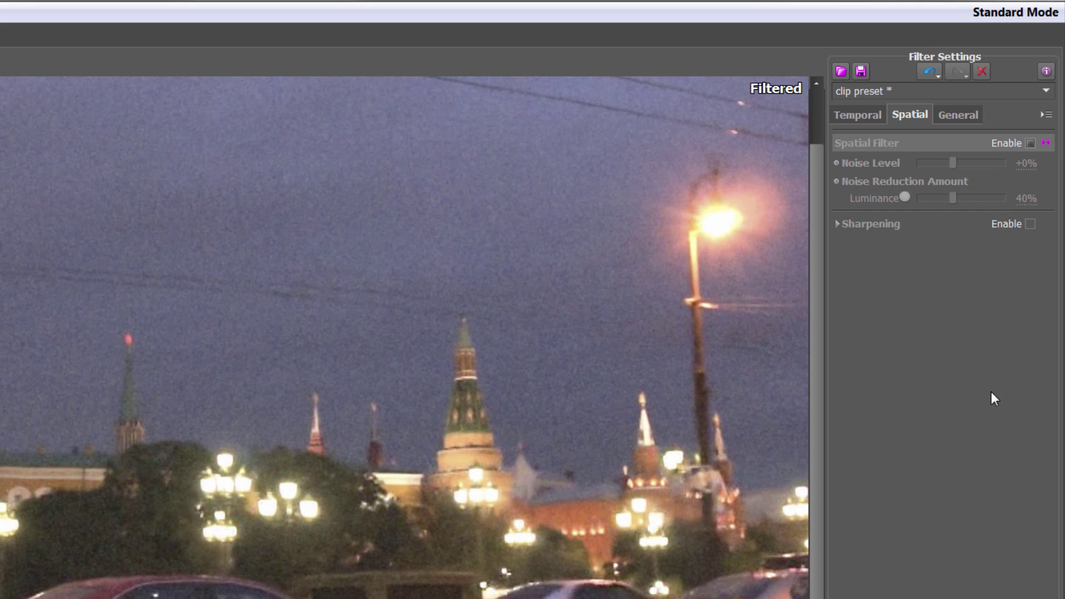
pyautogui.click(855, 118)
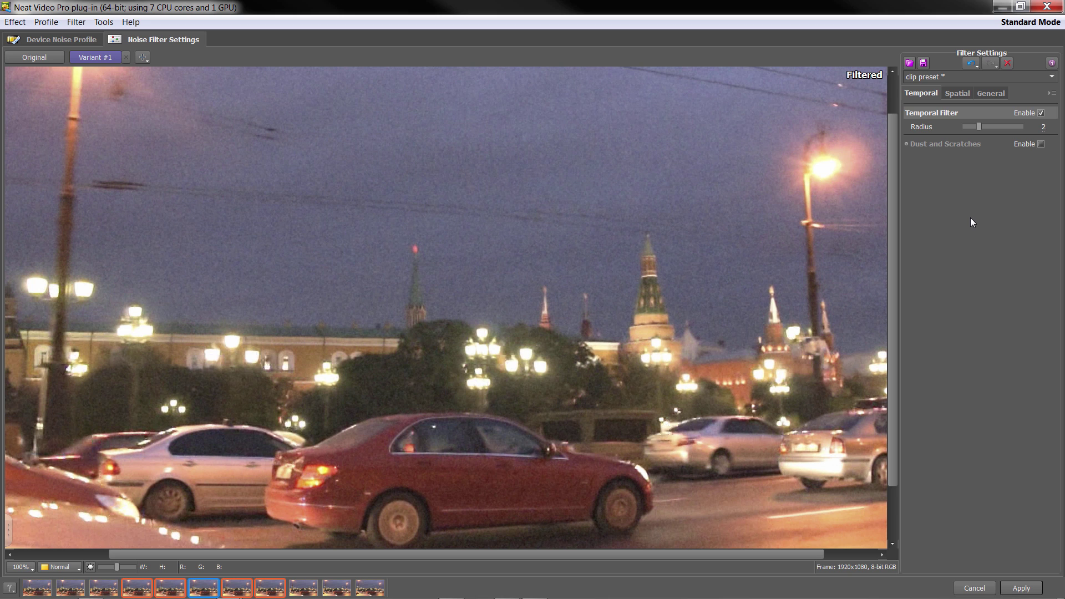
# Compare against the unfiltered original, then raise the temporal radius to 4 and 5
pyautogui.click(773, 194)
pyautogui.click(773, 194)
pyautogui.click(1005, 130)
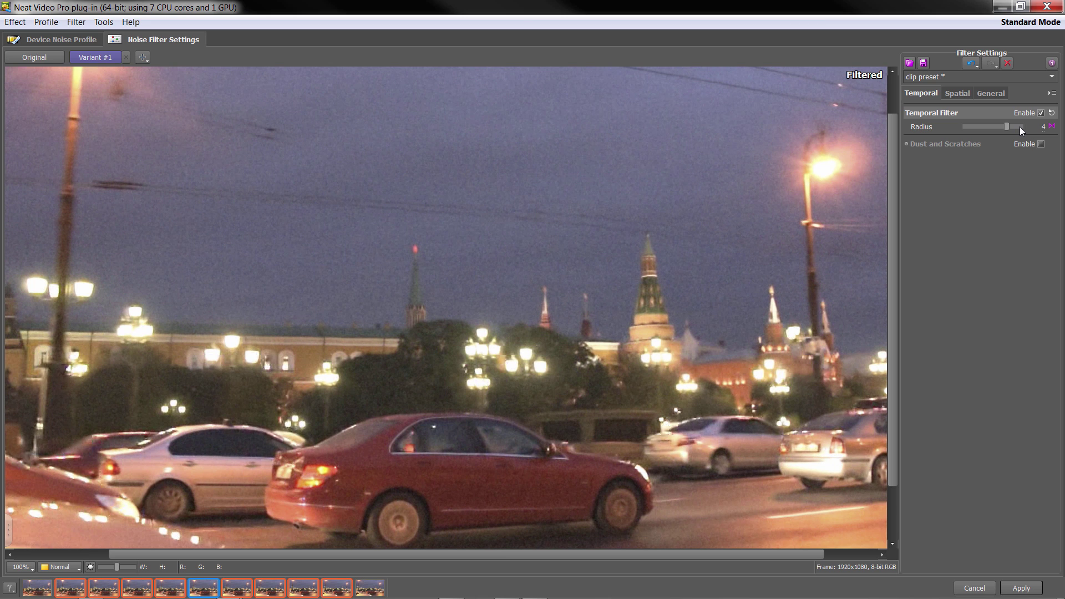
pyautogui.click(1020, 127)
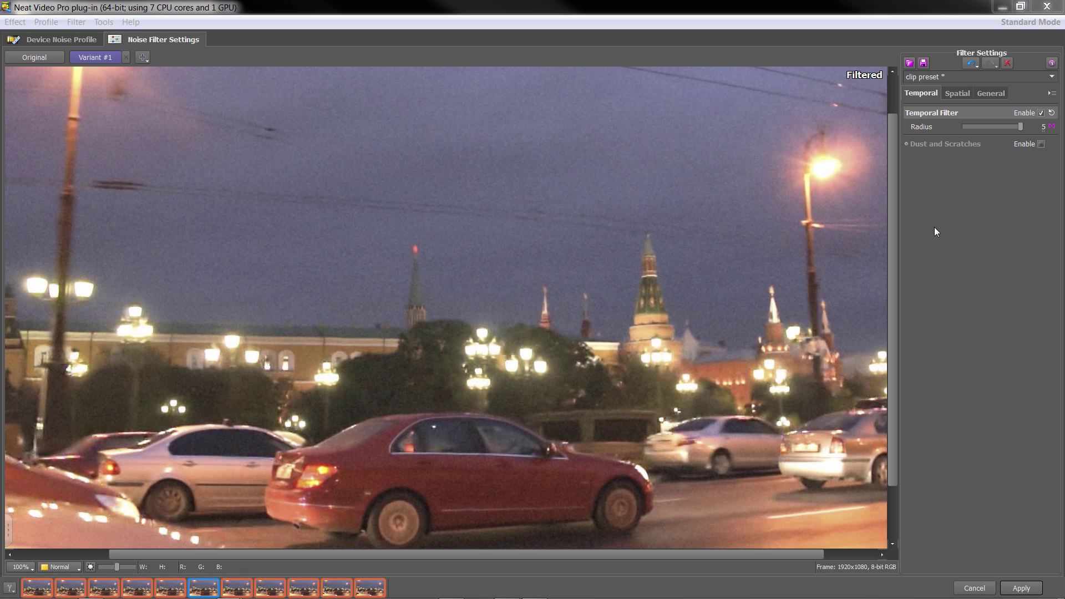
# Reset the temporal radius to 2, drag it back to 5, then step it down to 3
pyautogui.click(1053, 127)
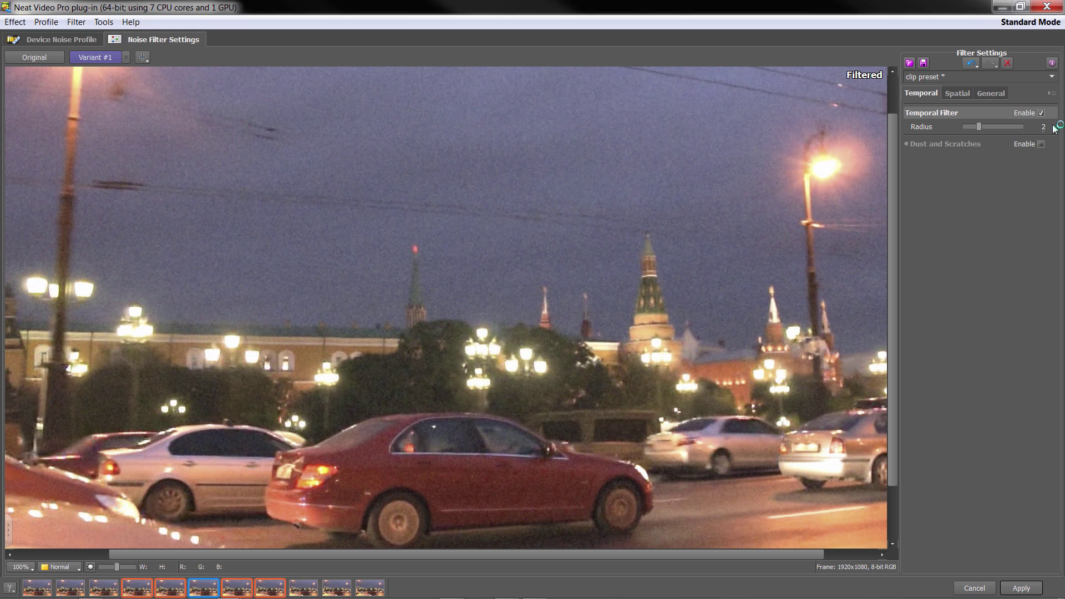
pyautogui.moveTo(979, 127); pyautogui.dragTo(1024, 127)
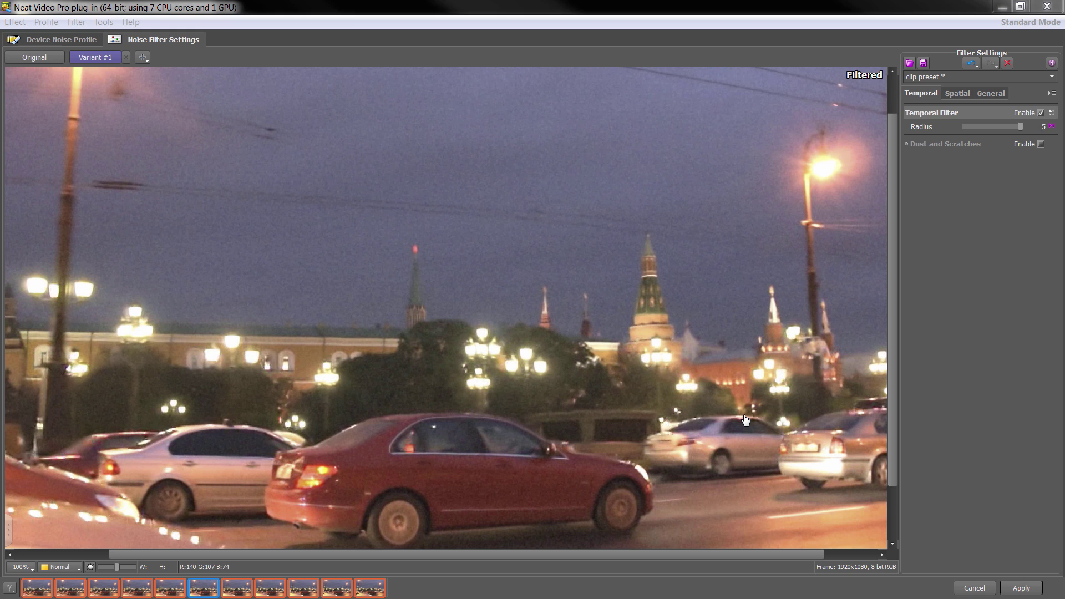
pyautogui.click(1008, 126)
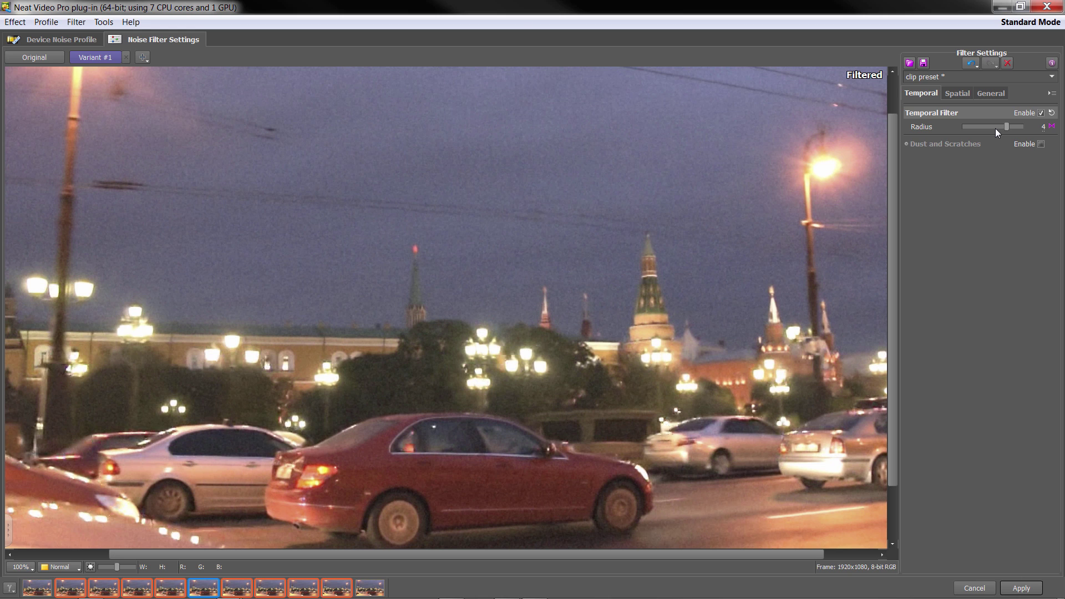
pyautogui.click(995, 125)
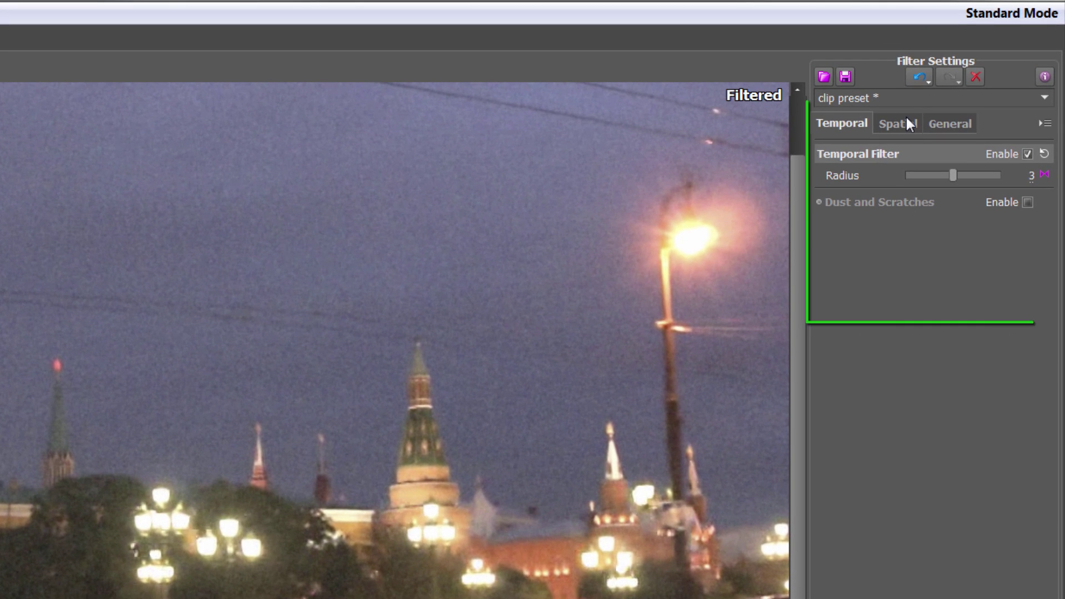
# Re-enable the Spatial Filter on the Spatial tab, Noise Level +0%, Luminance 40%
pyautogui.click(906, 118)
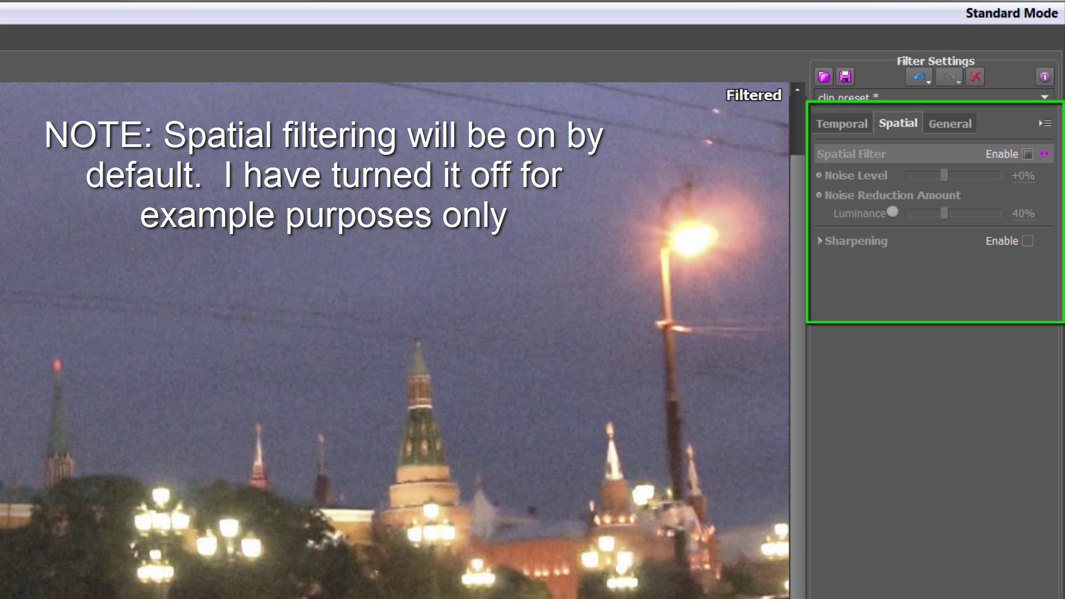
pyautogui.click(1028, 154)
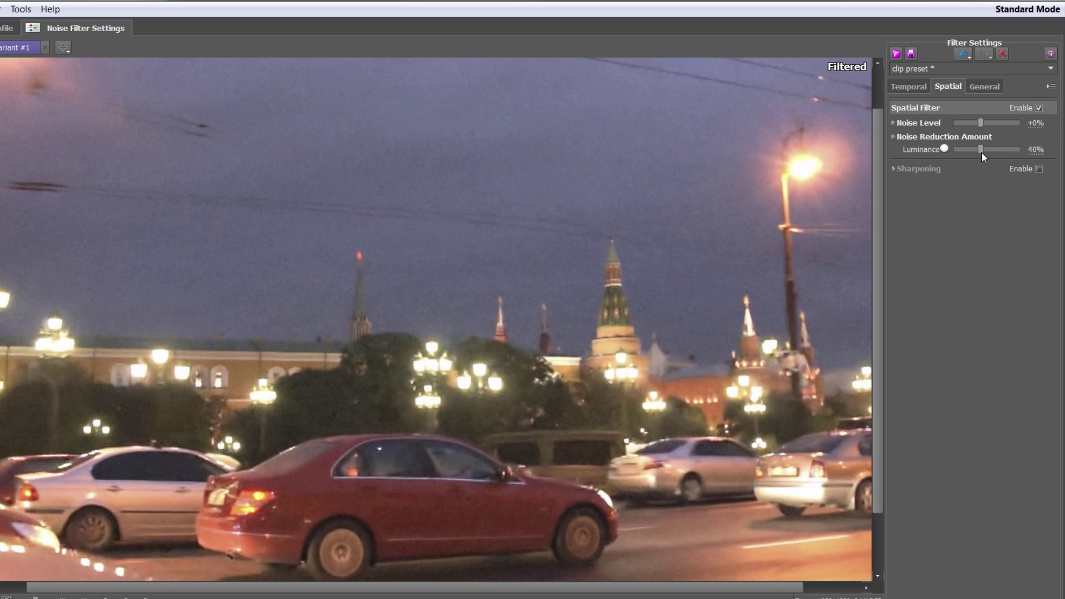
# Drag Luminance reduction to 100%, reset it to 40%, then drag it up to 100% again
pyautogui.moveTo(981, 152); pyautogui.dragTo(1023, 153)
pyautogui.click(1050, 149)
pyautogui.moveTo(981, 152); pyautogui.dragTo(994, 150)
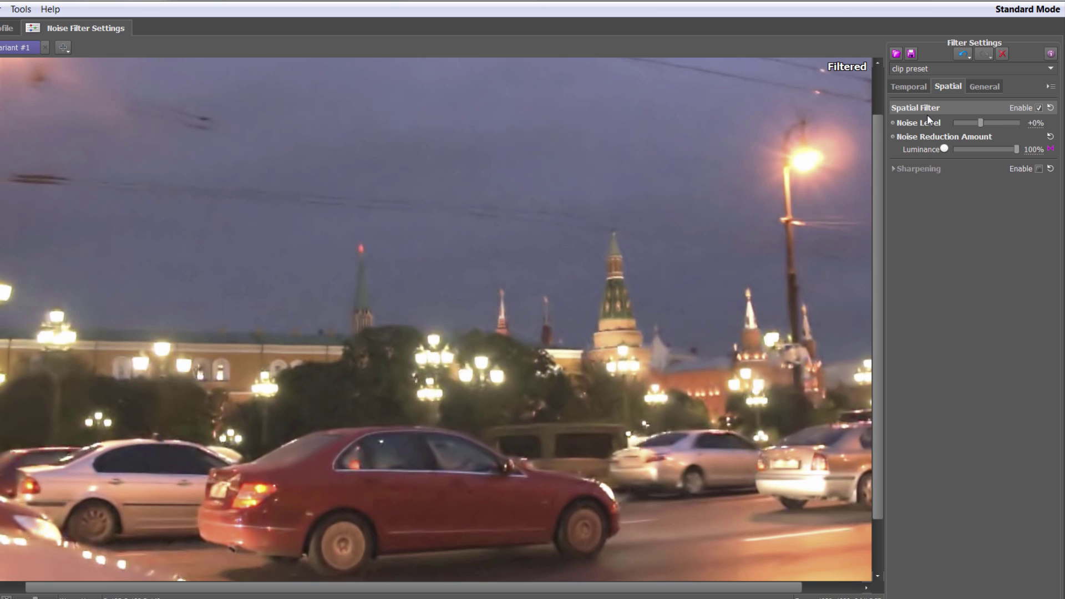
# Adjust the spatial Noise Level estimate, trying -50% and +15% before settling at +10%
pyautogui.moveTo(981, 124); pyautogui.dragTo(970, 123)
pyautogui.moveTo(969, 125); pyautogui.dragTo(974, 127)
pyautogui.scroll(1, 980, 126)
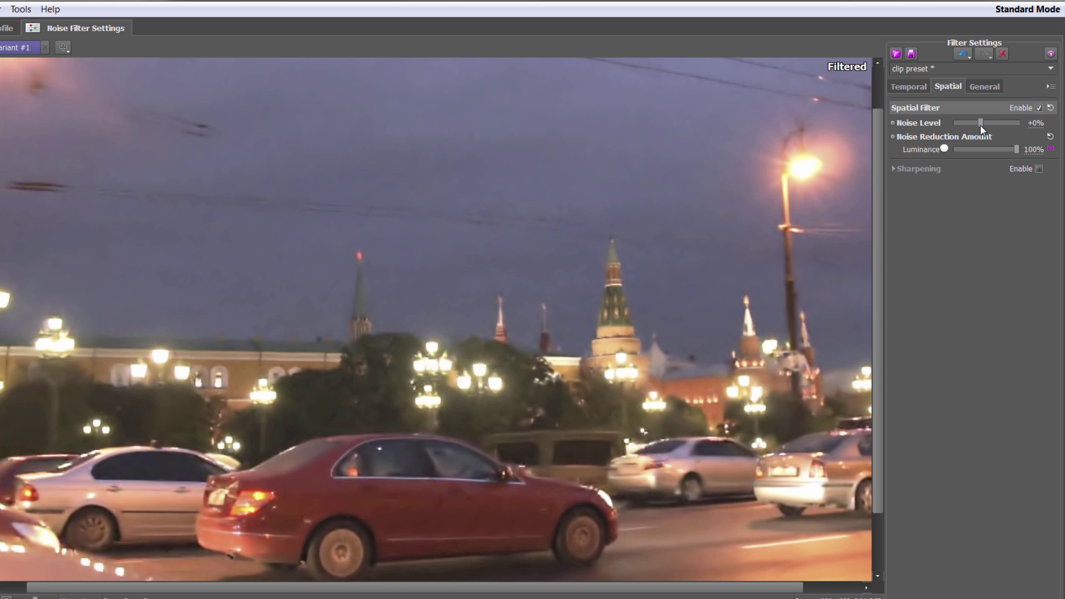
pyautogui.moveTo(981, 124); pyautogui.dragTo(985, 126)
pyautogui.click(1052, 124)
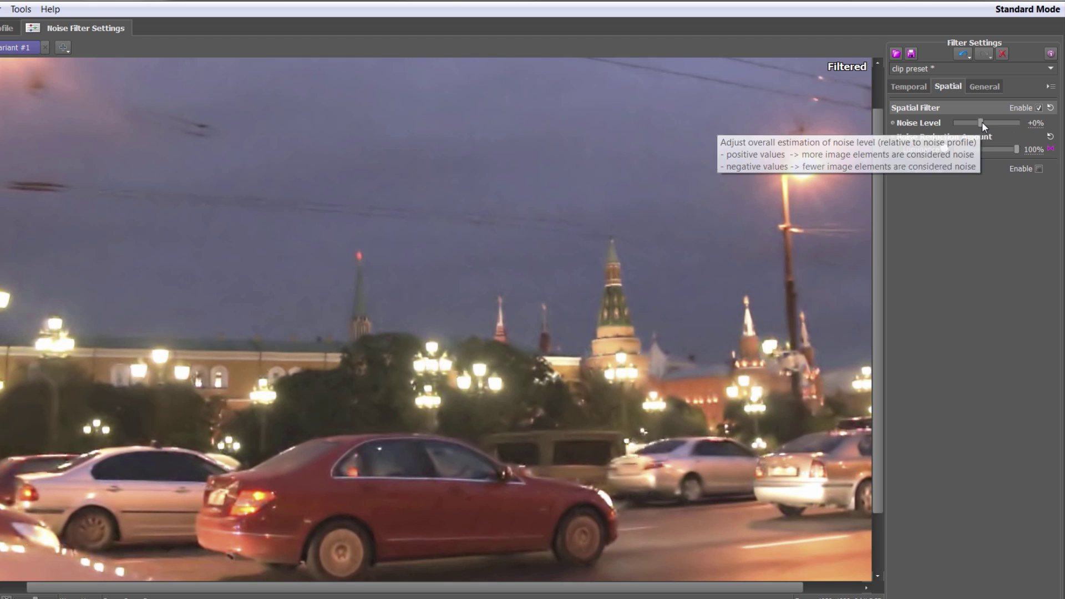
pyautogui.moveTo(982, 122); pyautogui.dragTo(984, 122)
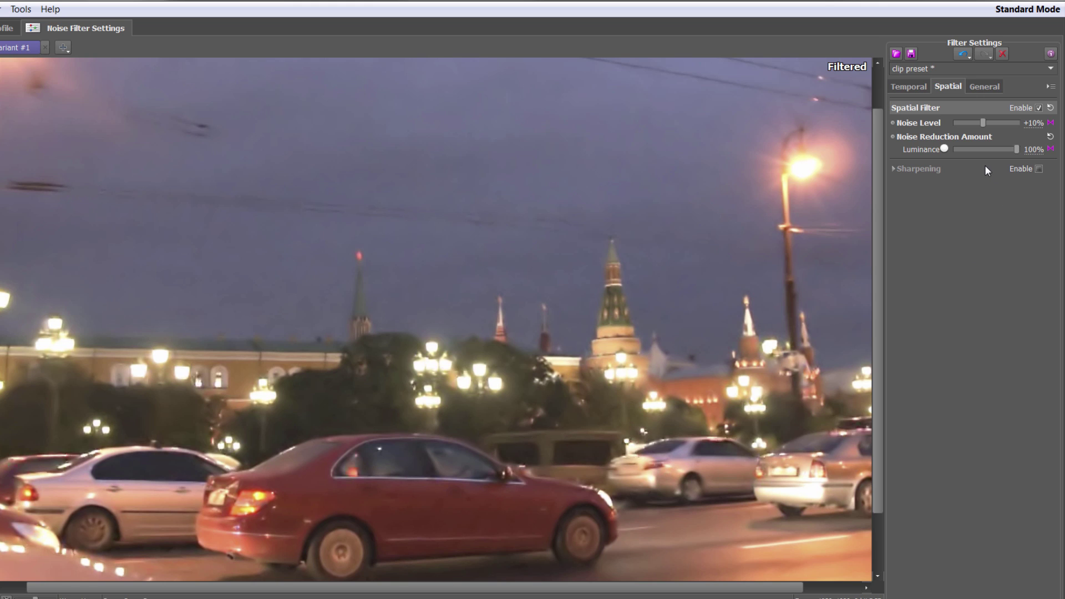
# Enter 40 for Luminance noise reduction, then drag it up to 55%
pyautogui.click(1035, 150)
pyautogui.write('40')
pyautogui.press('Return')
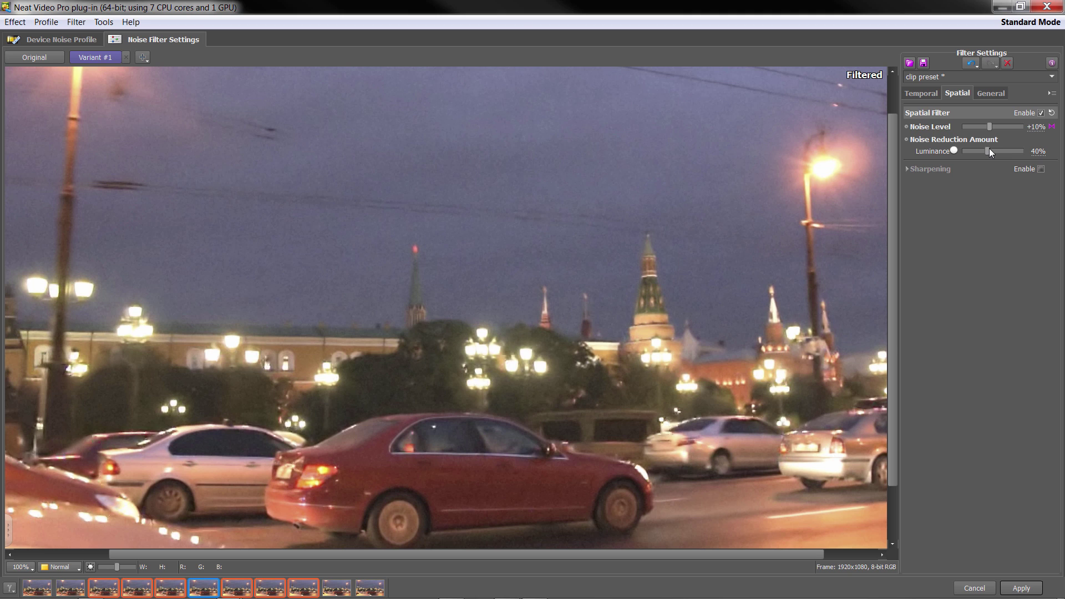
pyautogui.moveTo(989, 151); pyautogui.dragTo(997, 151)
# Switch to Advanced Mode, expand Noise Level and Components, restore +0% and Luminance 40%
pyautogui.click(103, 23)
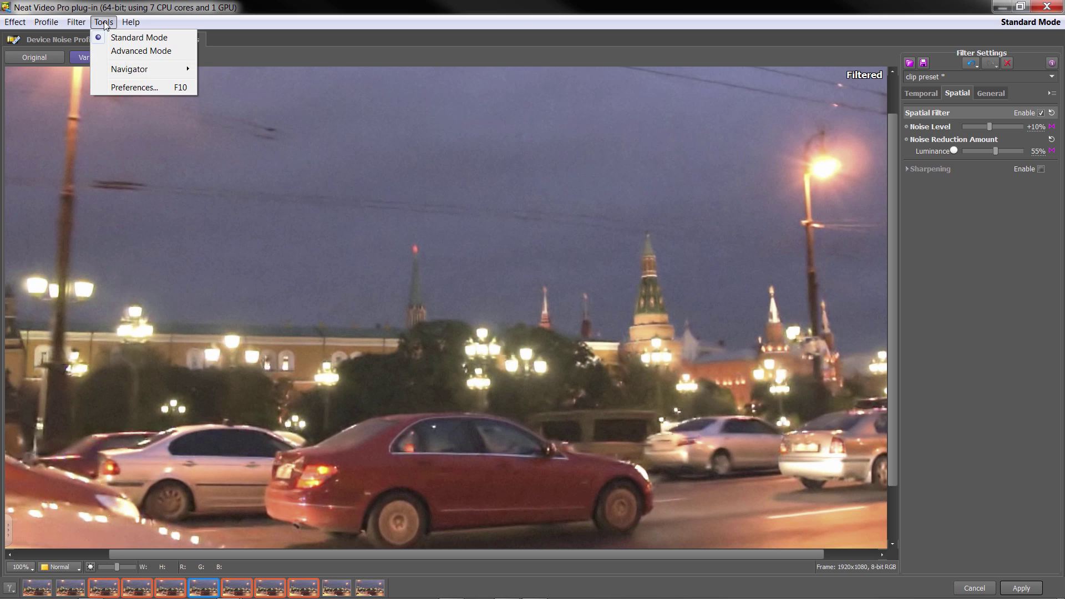
pyautogui.click(116, 53)
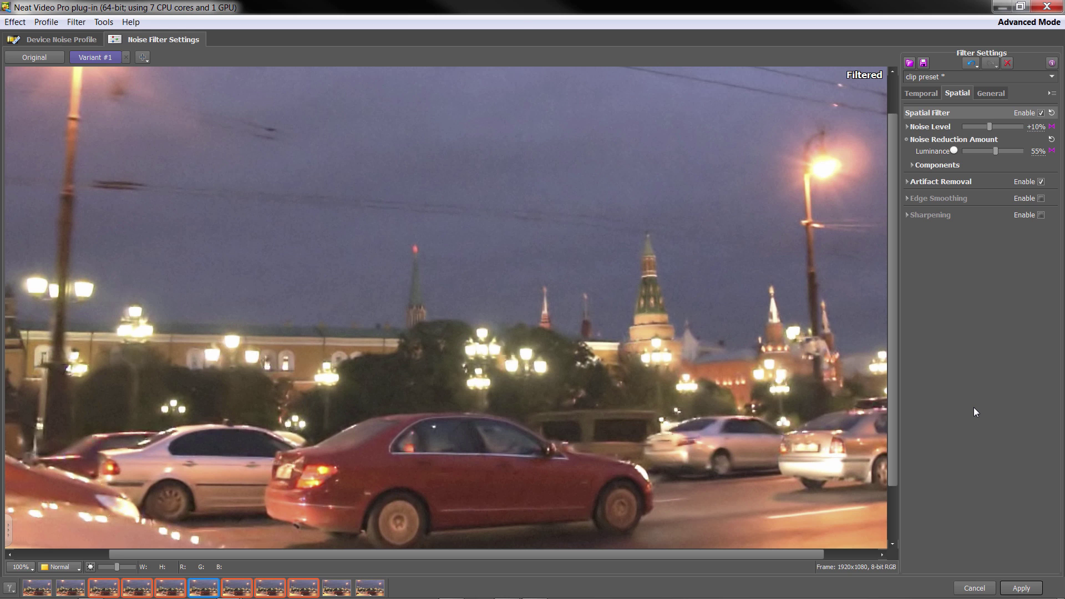
pyautogui.click(908, 127)
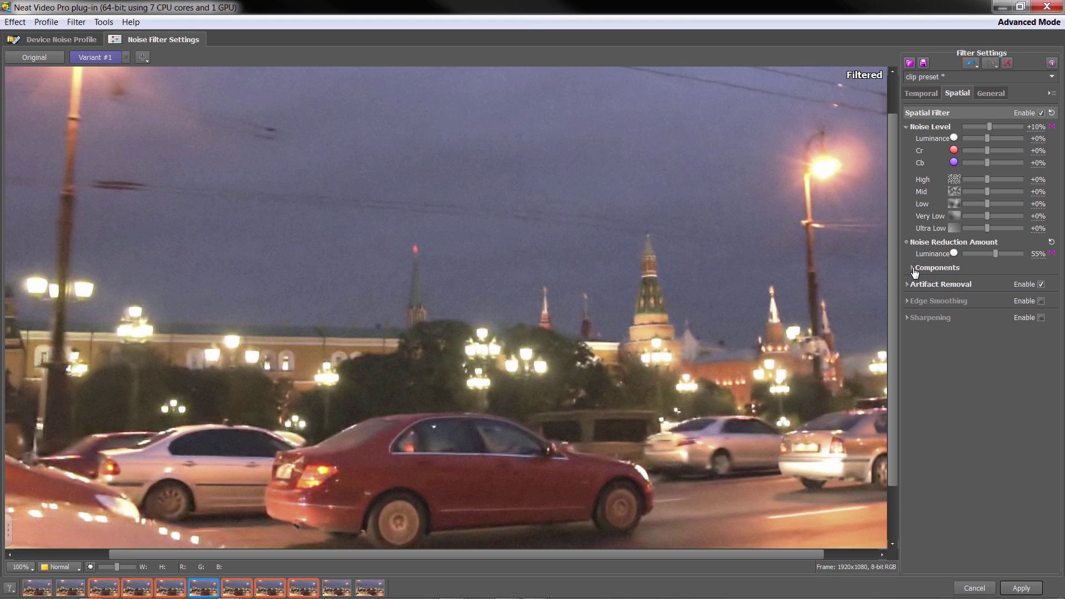
pyautogui.click(912, 268)
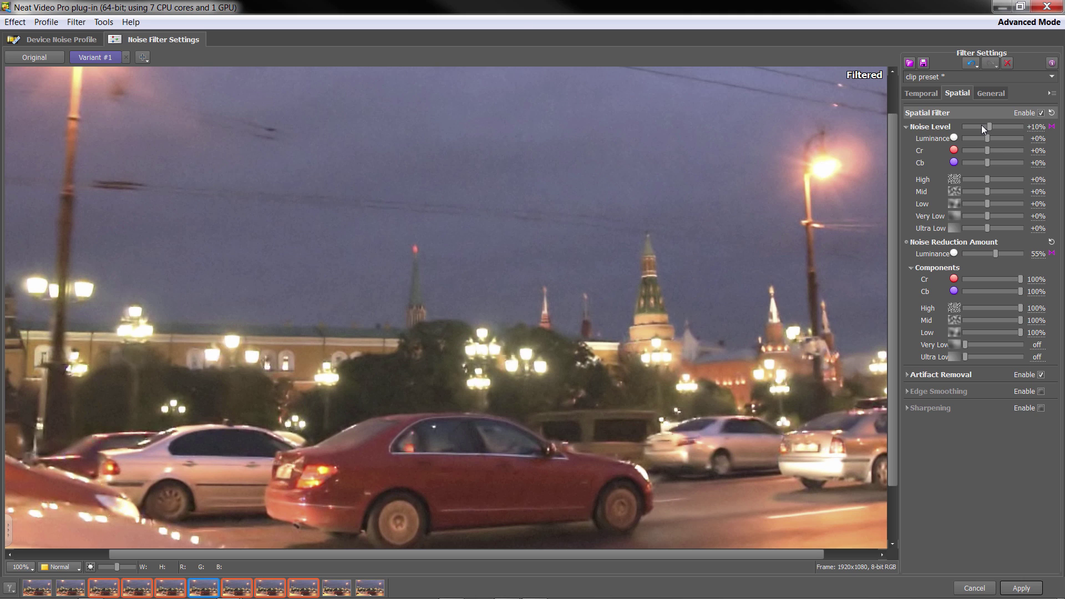
pyautogui.hotkey('ctrl', 'z')
pyautogui.click(1052, 254)
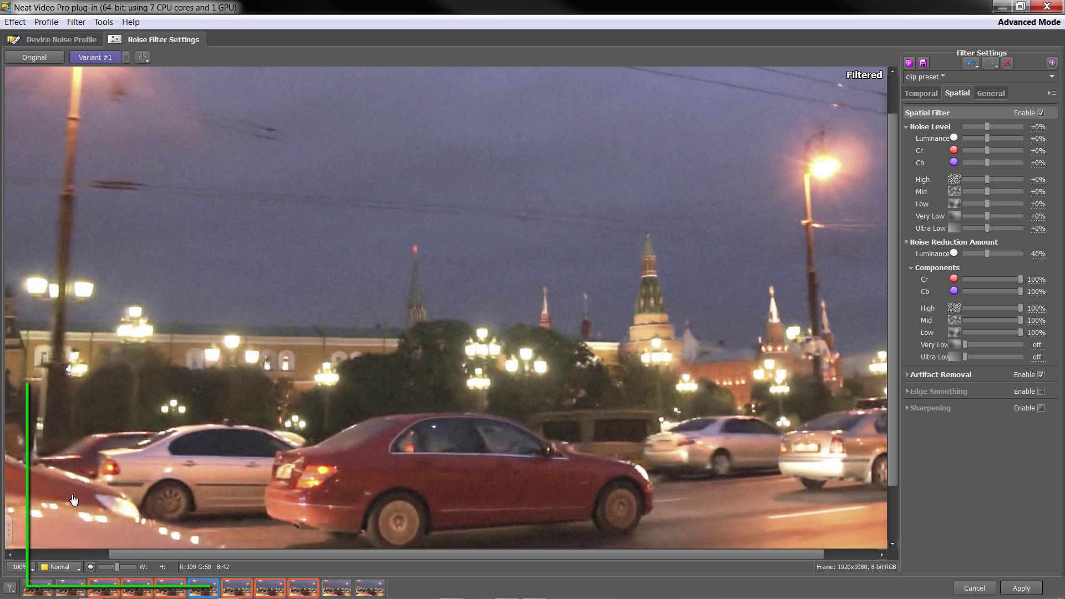
# Set the preview to Luminance, Chrominance (YCrCb), showing the frame with Y, Cr and Cb panes
pyautogui.click(74, 571)
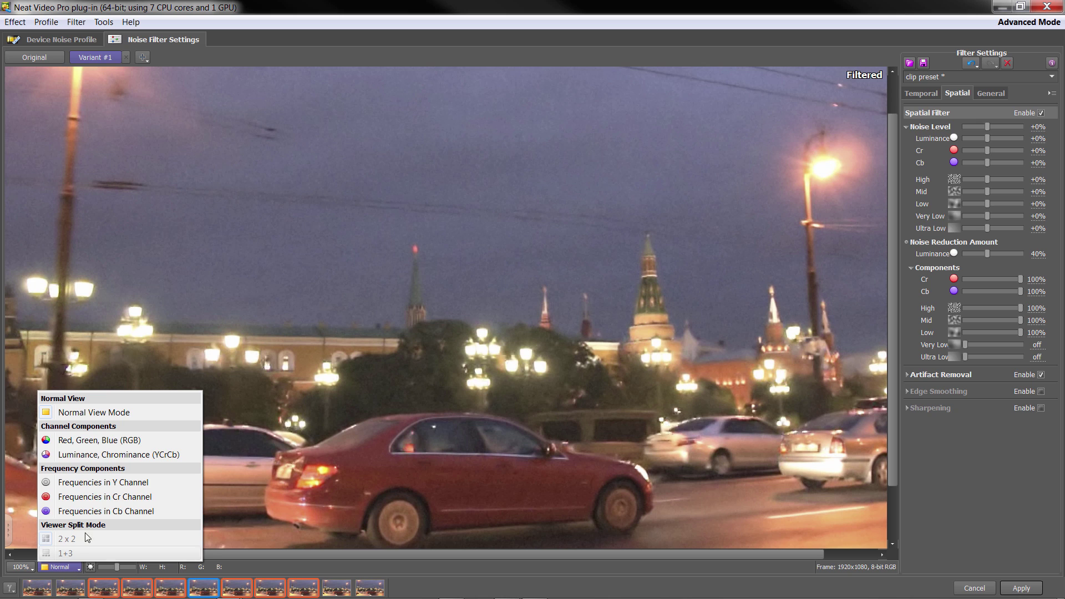
pyautogui.click(132, 455)
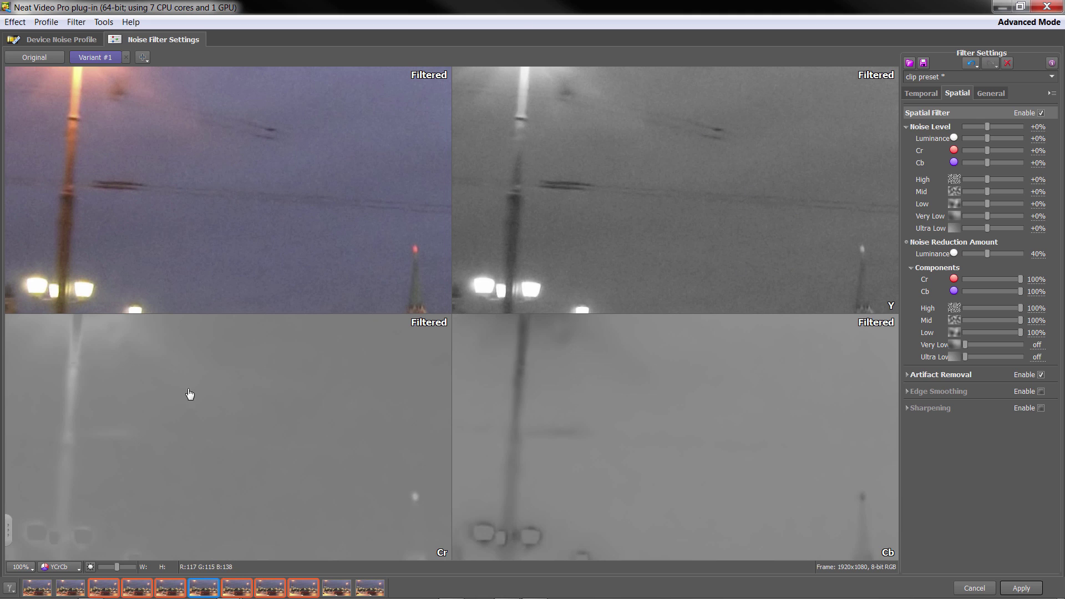
pyautogui.click(77, 567)
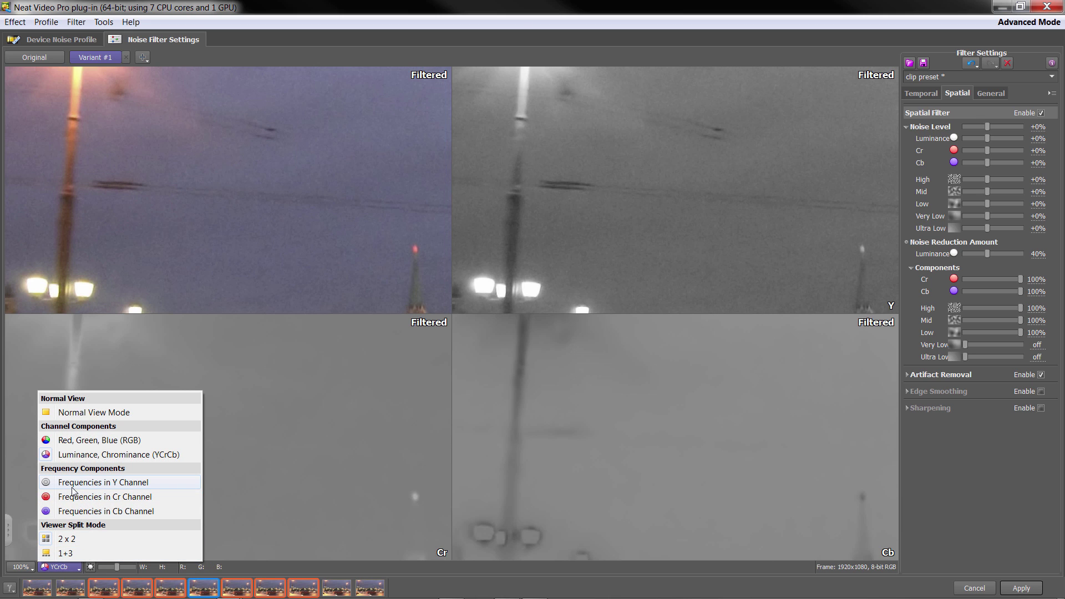
# Show the Y channel's frequency bands, compare with the original, and raise High noise level to +95%
pyautogui.click(129, 483)
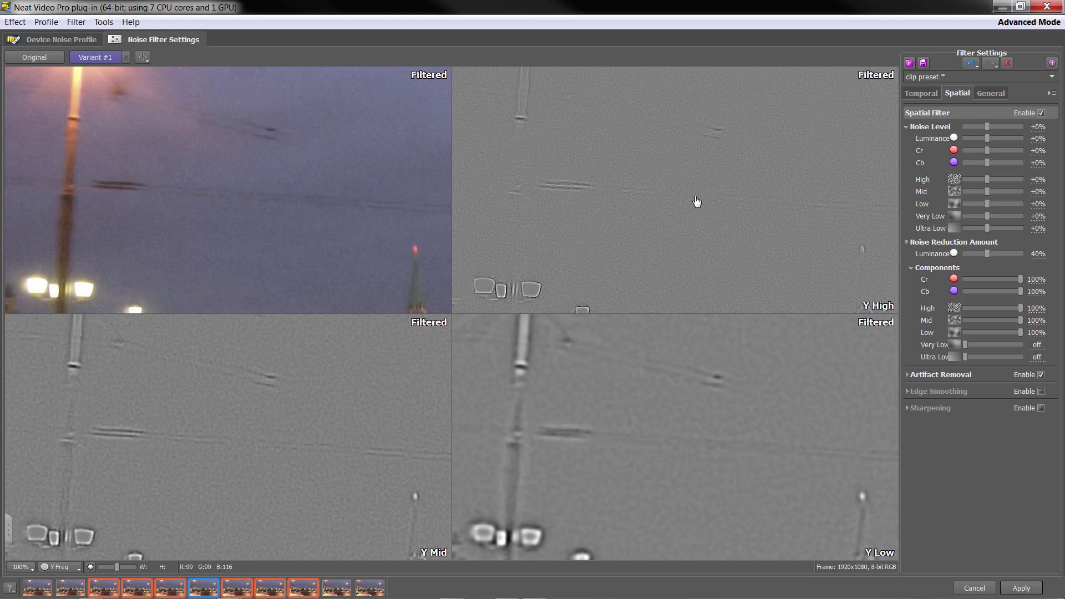
pyautogui.press('o')
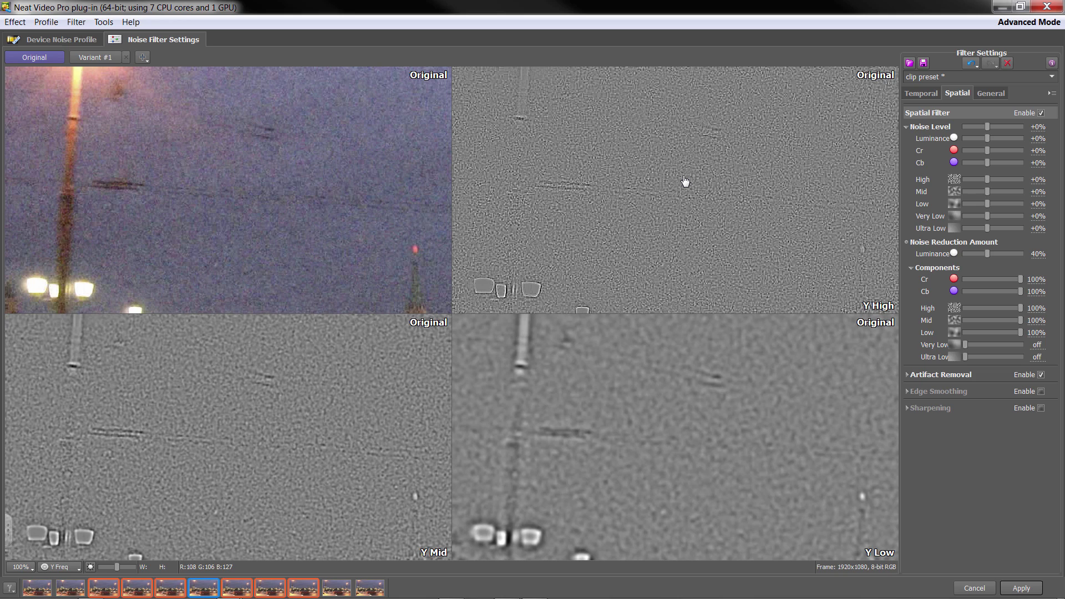
pyautogui.press('1')
pyautogui.press('o')
pyautogui.press('1')
pyautogui.press('o')
pyautogui.press('1')
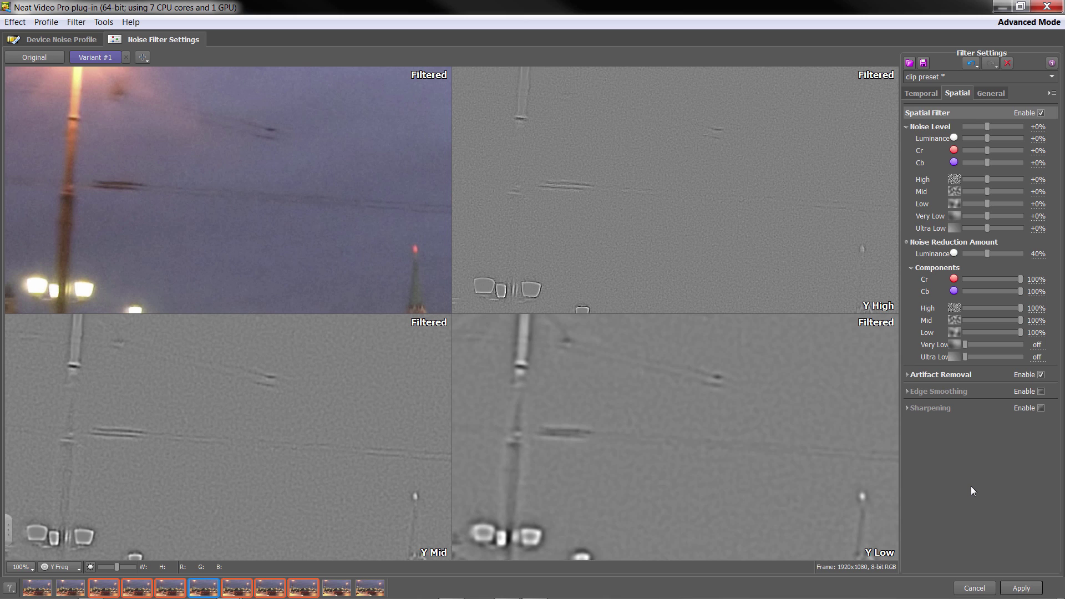
pyautogui.press('o')
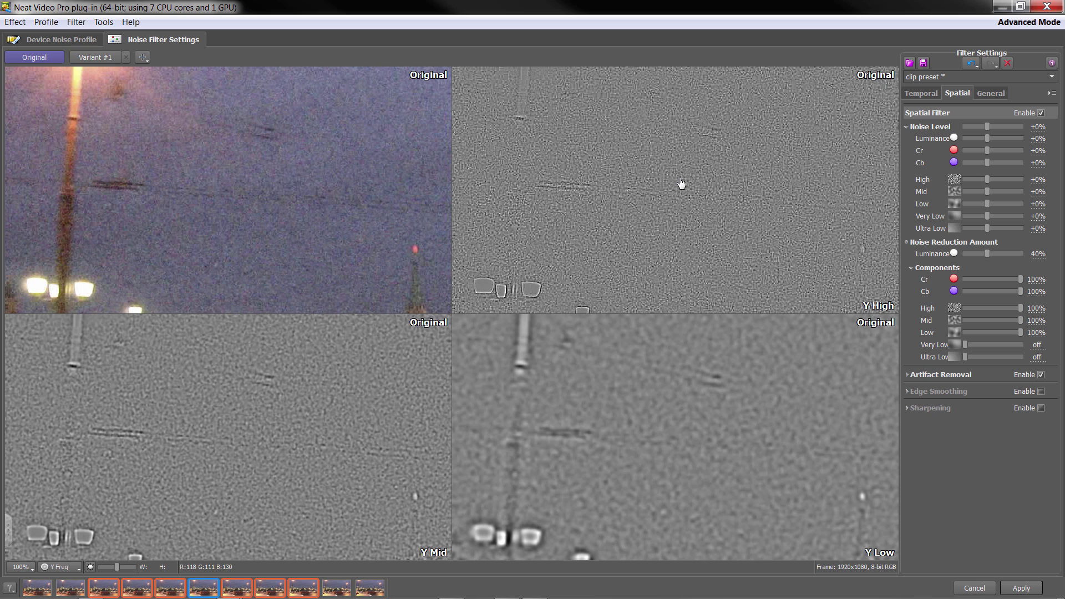
pyautogui.press('1')
pyautogui.press('o')
pyautogui.press('1')
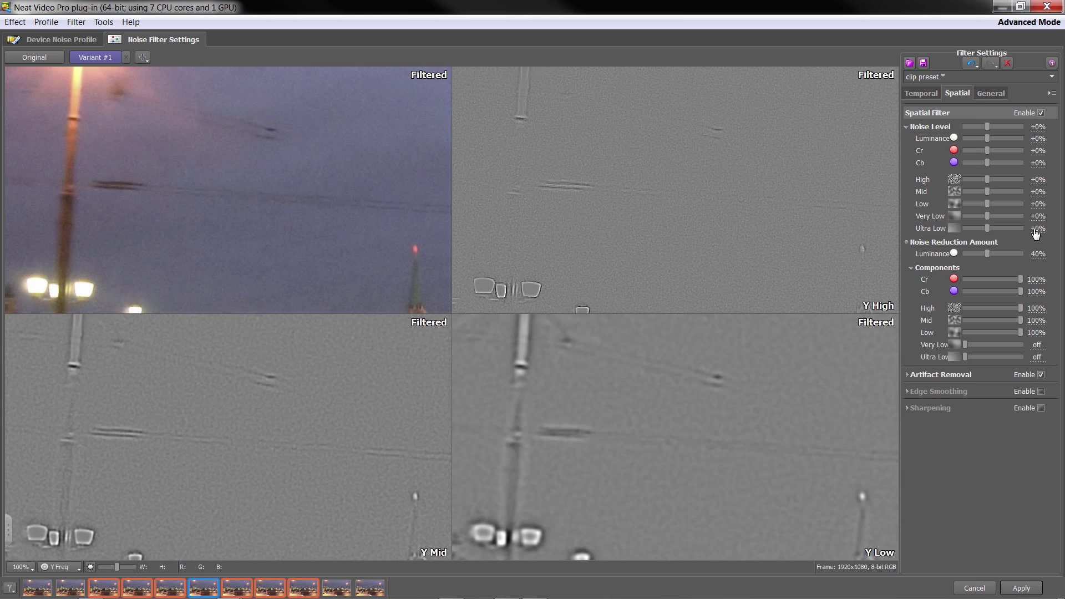
pyautogui.moveTo(988, 182); pyautogui.dragTo(1010, 180)
pyautogui.click(721, 161)
# View the Cr then Cb frequency components, raising each channel's noise level to +15%
pyautogui.click(78, 569)
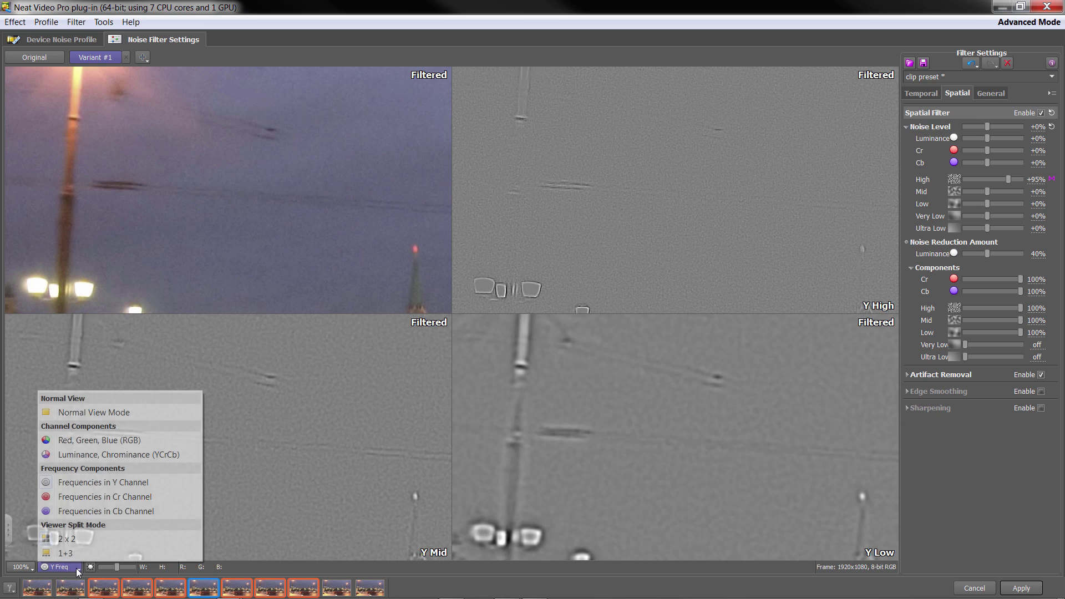
pyautogui.click(82, 497)
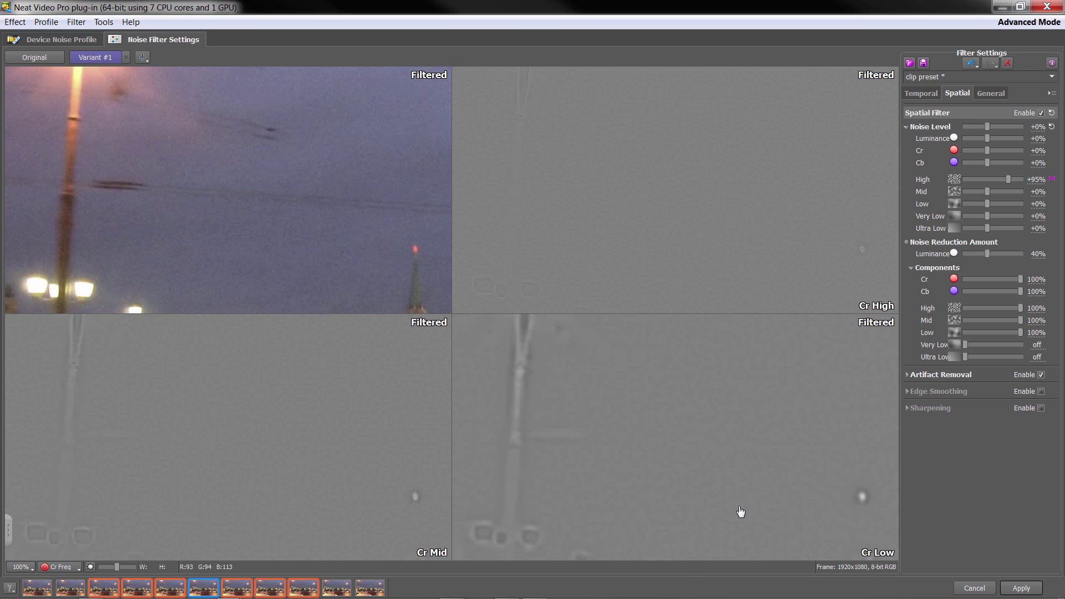
pyautogui.press('space')
pyautogui.press('space')
pyautogui.press('space')
pyautogui.press('space')
pyautogui.press('space')
pyautogui.press('space')
pyautogui.moveTo(986, 151); pyautogui.dragTo(991, 152)
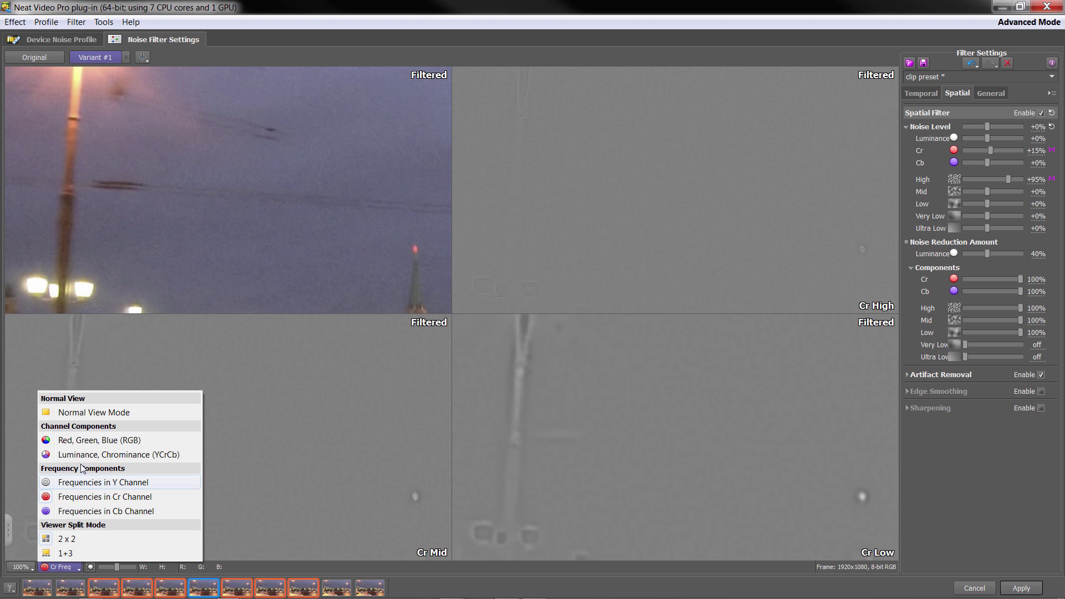
pyautogui.click(84, 511)
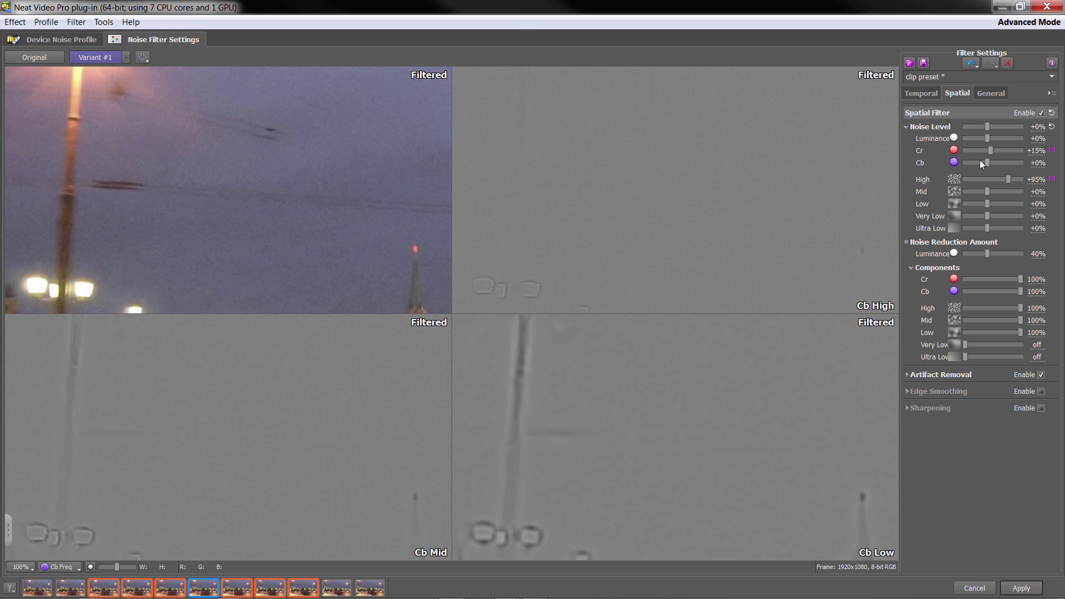
pyautogui.moveTo(987, 161); pyautogui.dragTo(990, 162)
# View Y frequencies, raise luminance noise reduction to 60%, then return the preview to Normal view
pyautogui.click(77, 569)
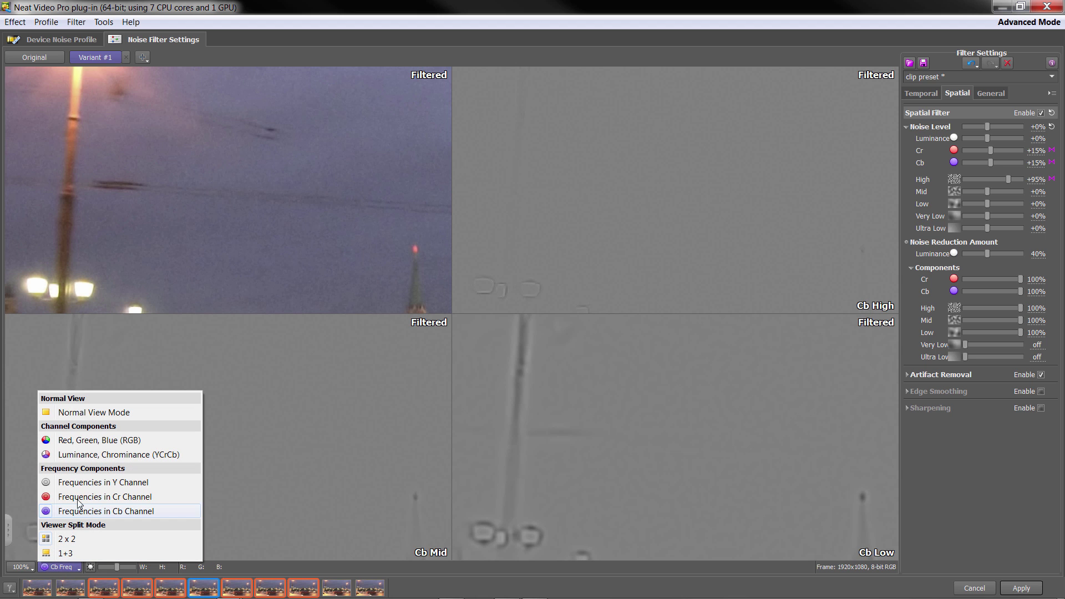
pyautogui.click(83, 482)
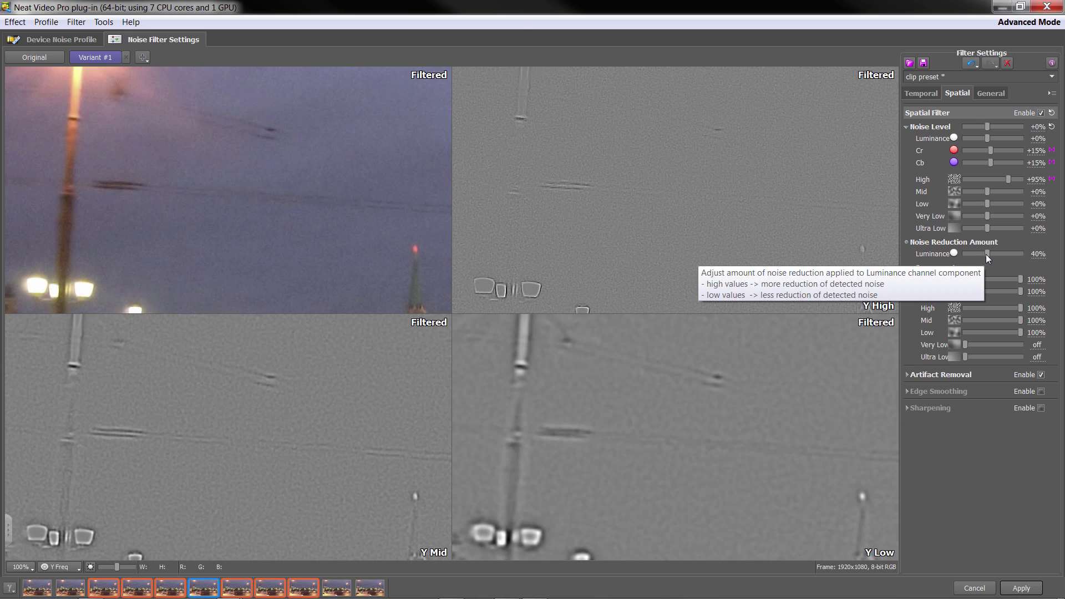
pyautogui.moveTo(987, 254); pyautogui.dragTo(997, 256)
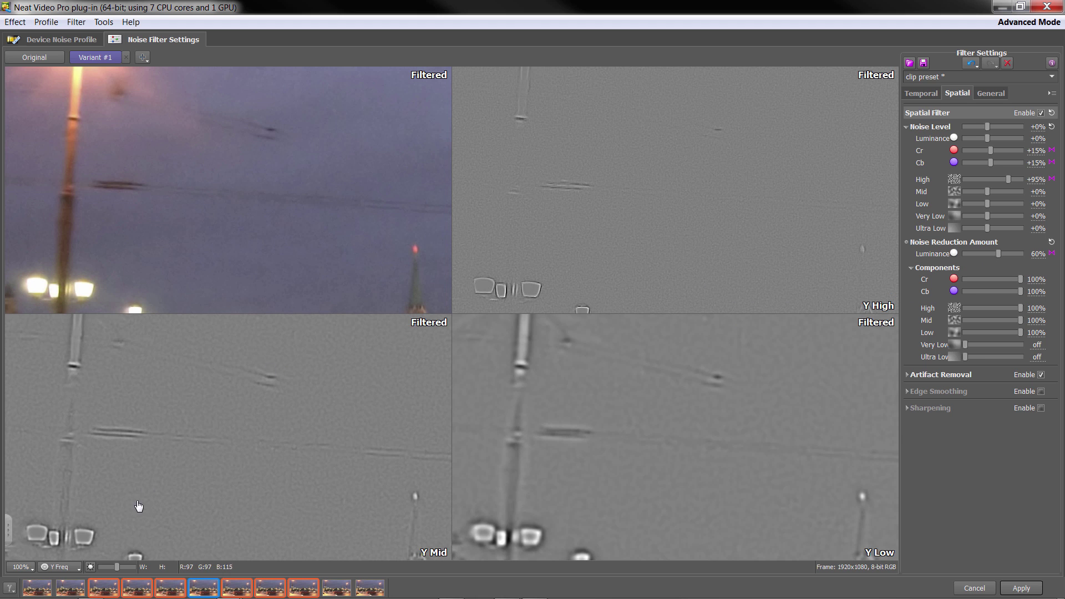
pyautogui.click(78, 568)
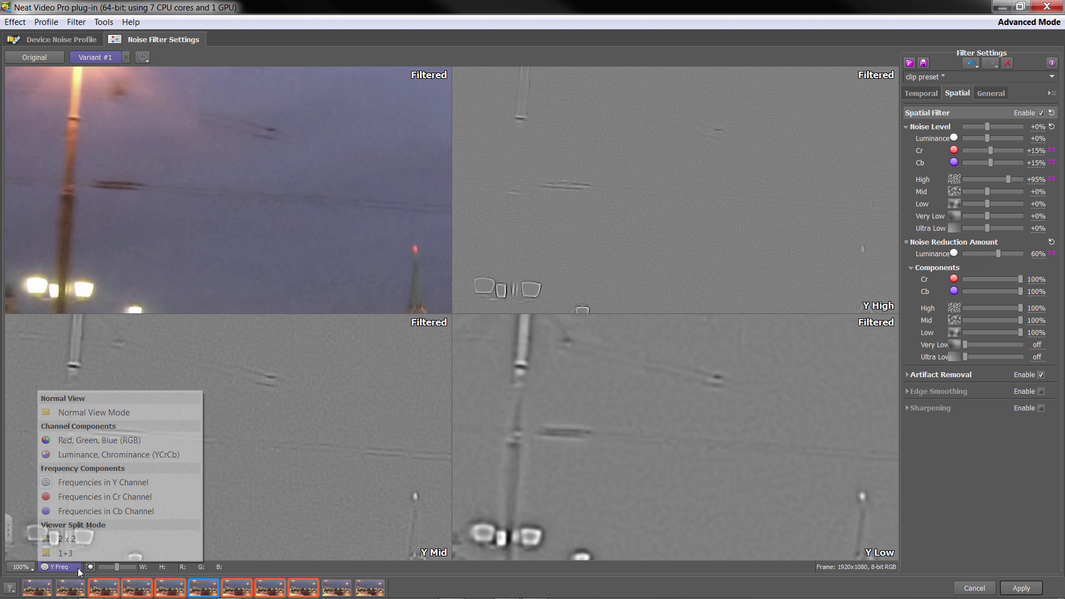
pyautogui.click(80, 413)
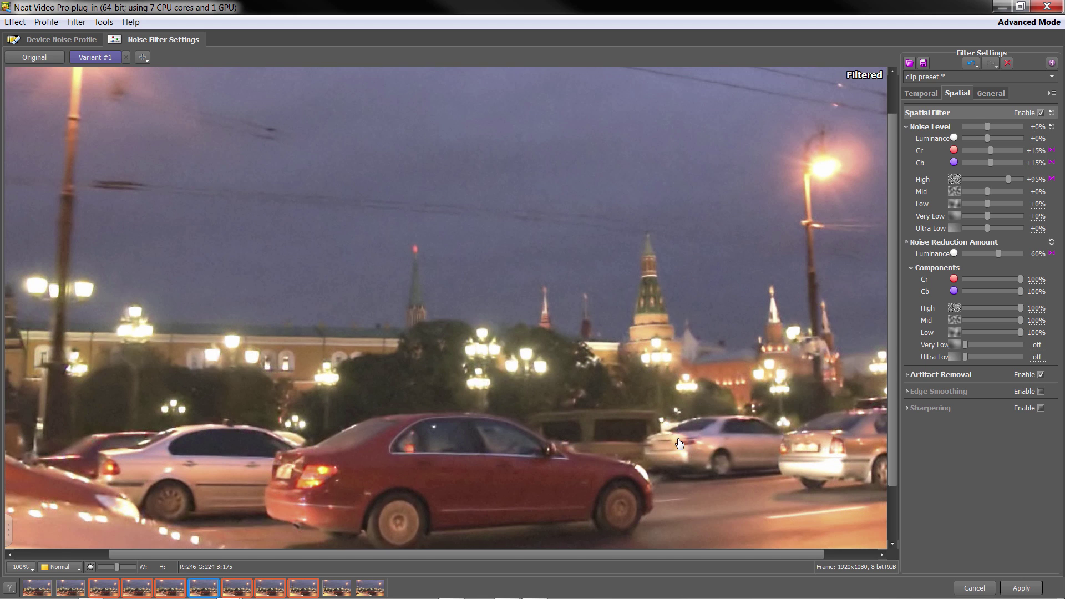
# Compare with the original, ease luminance noise reduction down to 50%, and open the add-variant options
pyautogui.click(619, 158)
pyautogui.moveTo(999, 255); pyautogui.dragTo(996, 255)
pyautogui.click(142, 57)
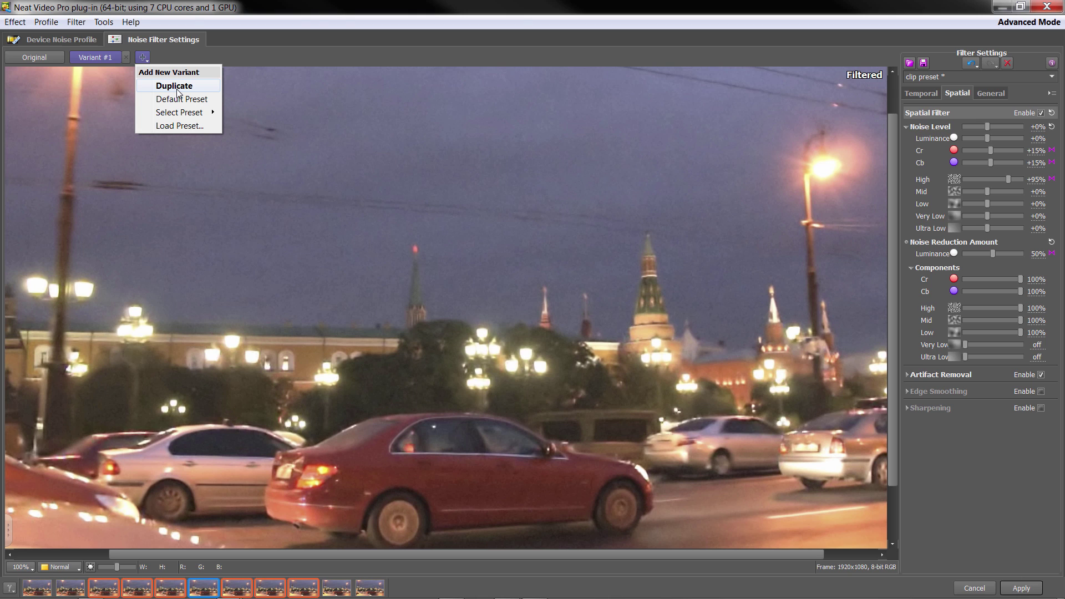
# Duplicate the settings as Variant #2, compare it with Variant #1, and keep Variant #2 active
pyautogui.click(144, 56)
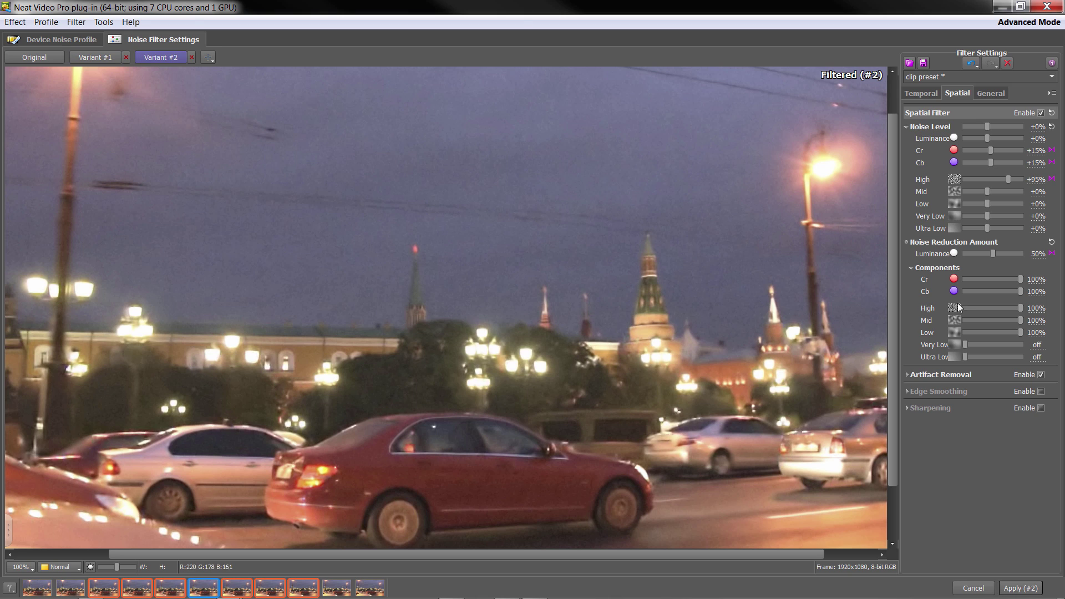
pyautogui.click(94, 60)
pyautogui.click(158, 59)
pyautogui.click(95, 60)
pyautogui.click(172, 60)
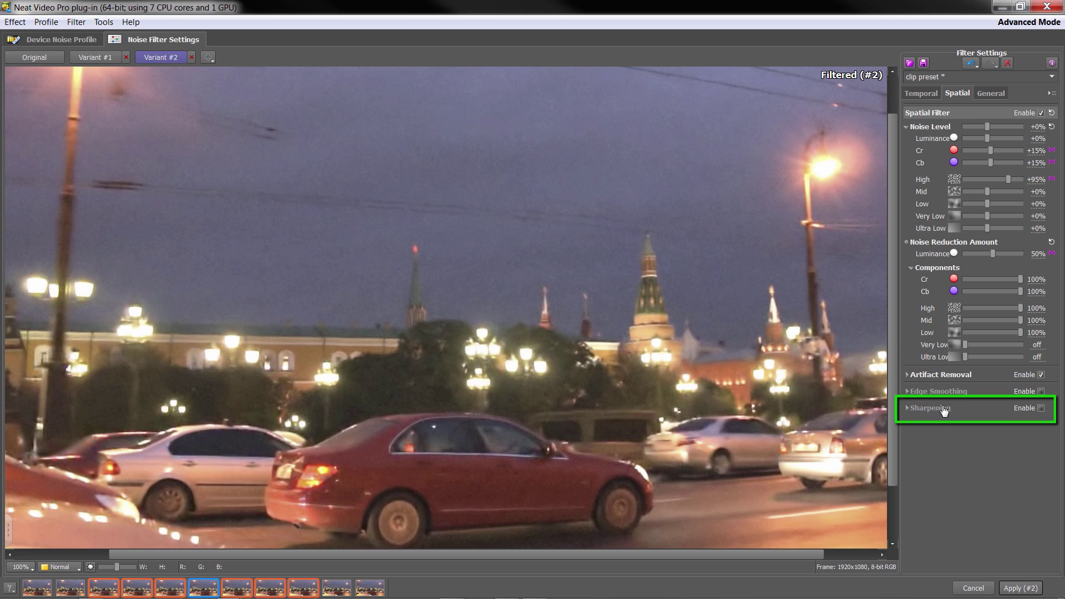
# Enable sharpening in Variant #2 and expand its Sharpening settings
pyautogui.click(1041, 408)
pyautogui.click(907, 409)
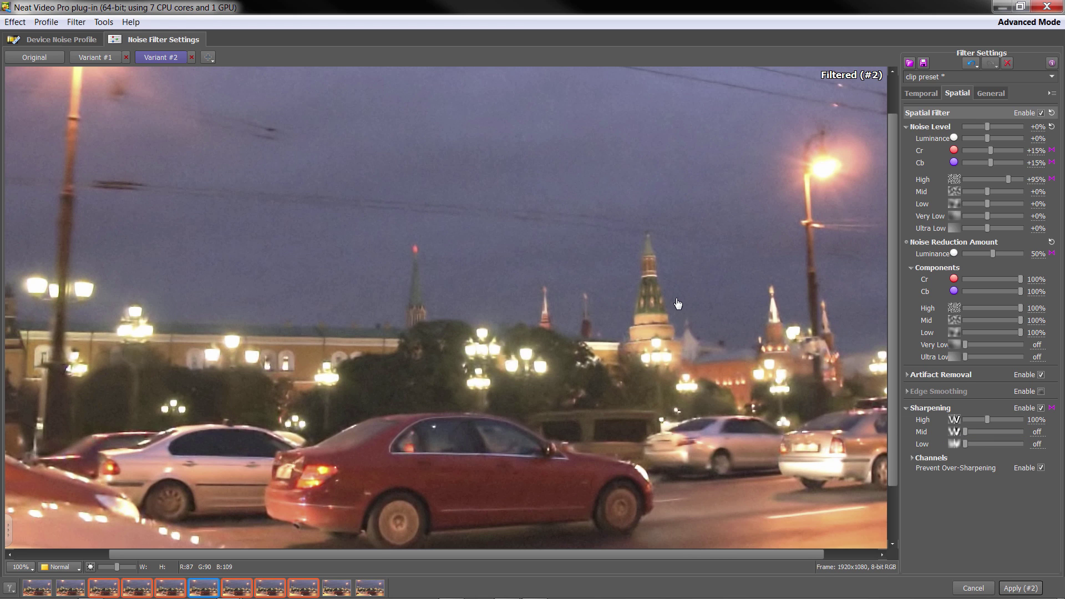
pyautogui.scroll(1, 678, 303)
# Zoom to 300% on the Kremlin tower tops and compare Variant #2 with the original
pyautogui.scroll(1, 678, 303)
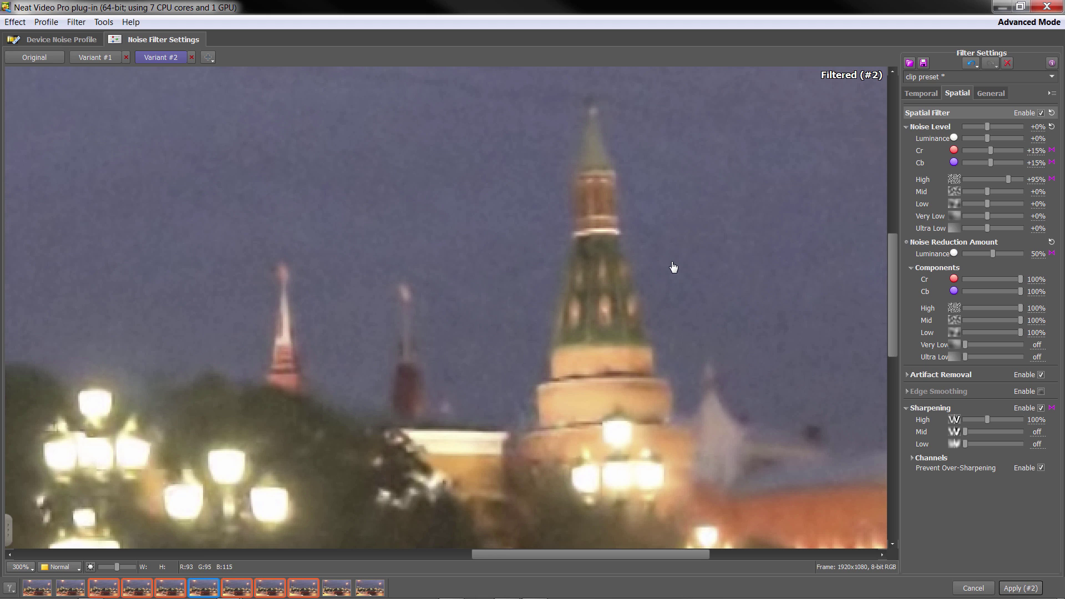
pyautogui.moveTo(7, 534)
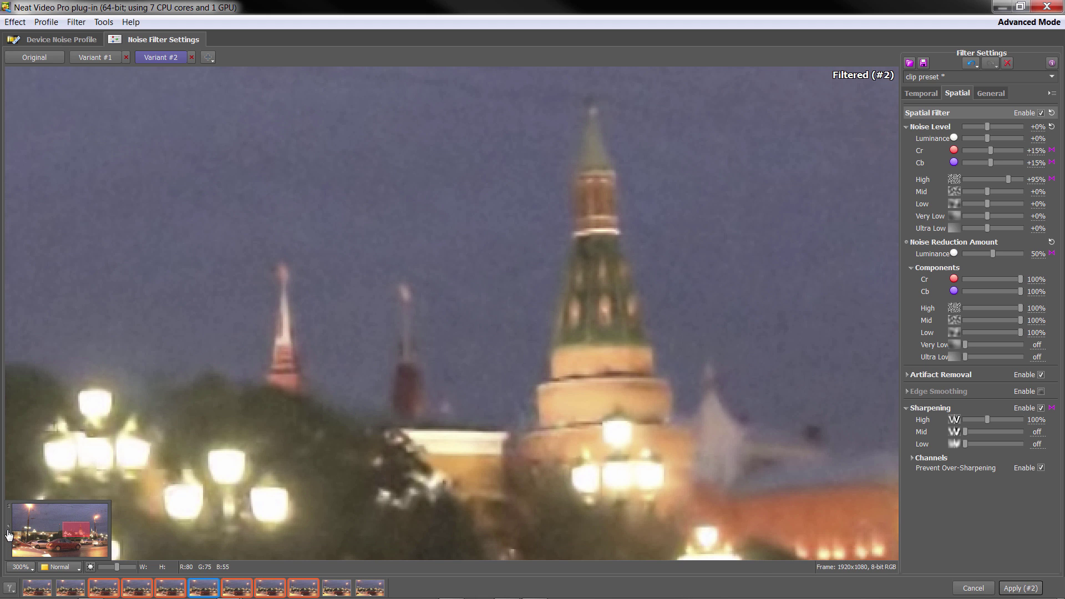
pyautogui.press('o')
pyautogui.moveTo(65, 531); pyautogui.dragTo(61, 528)
pyautogui.press('2')
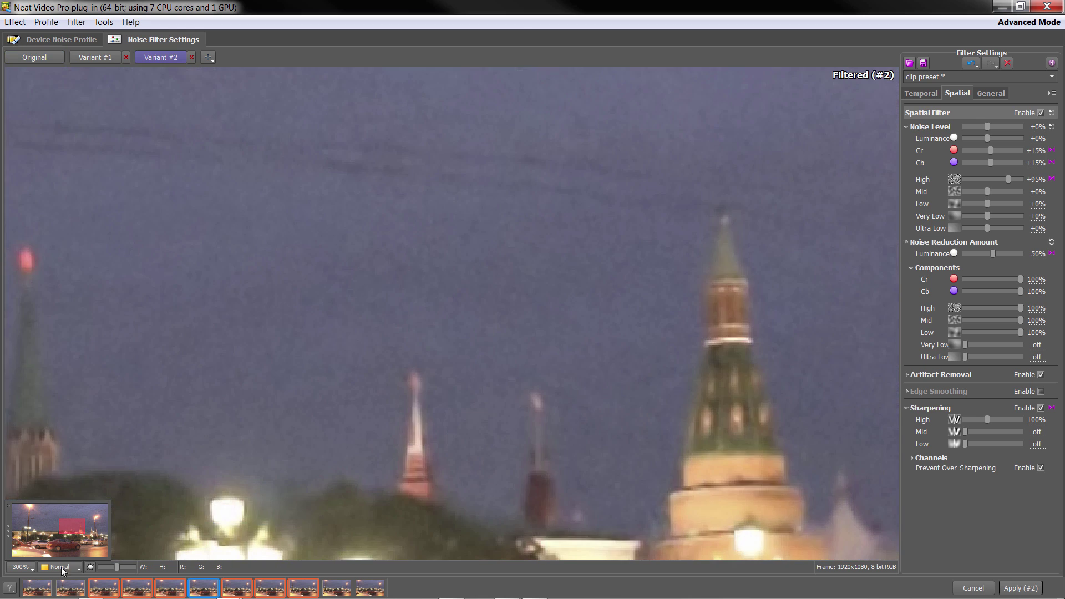
# Toggle sharpening off and on to compare, then raise High sharpening to 200%
pyautogui.click(1041, 409)
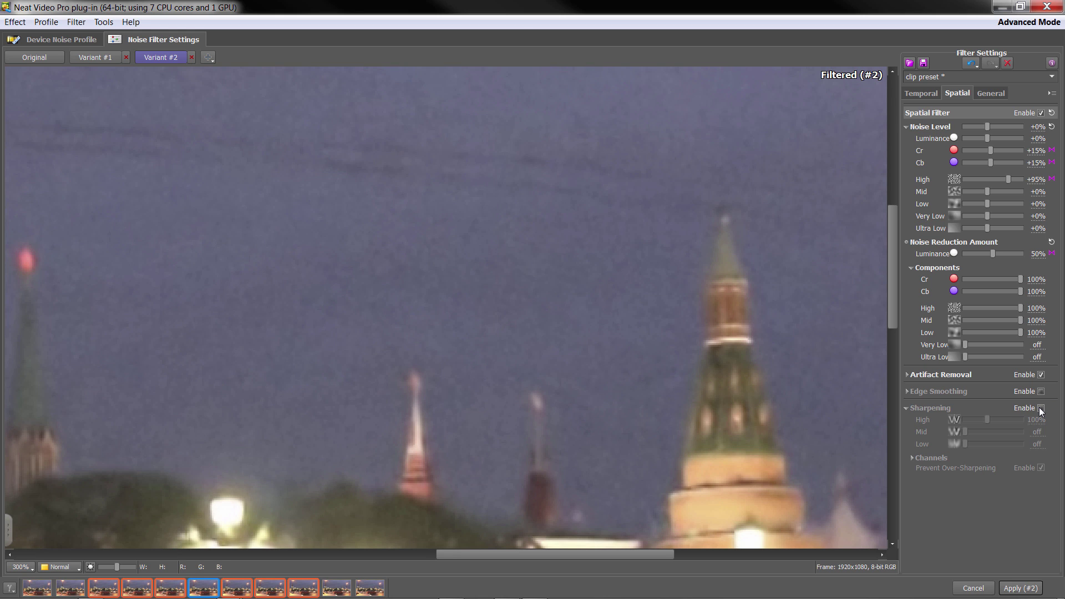
pyautogui.click(1041, 409)
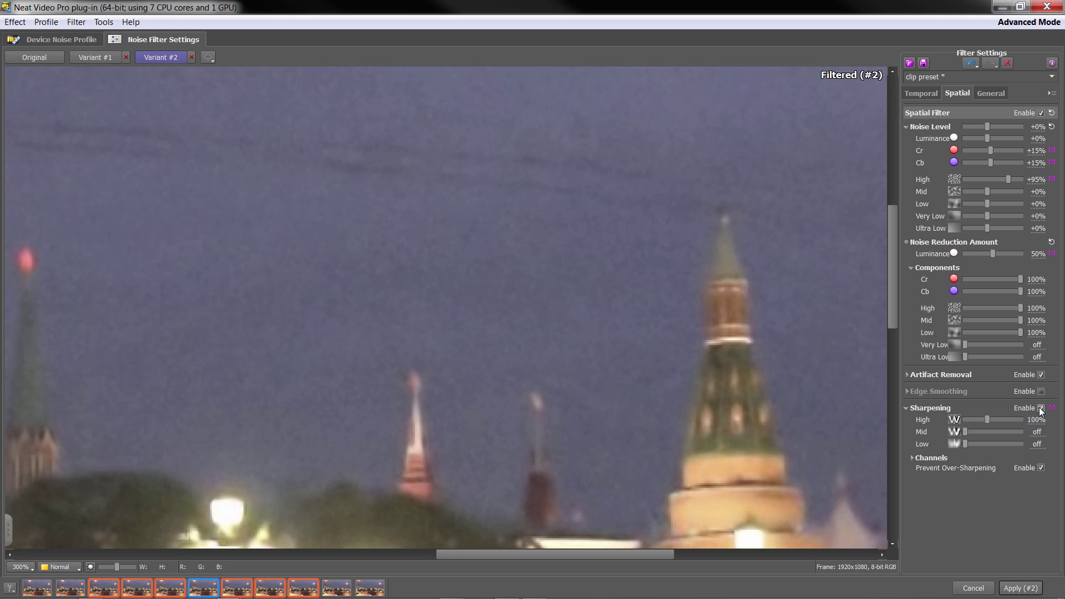
pyautogui.click(1041, 409)
pyautogui.click(1041, 409)
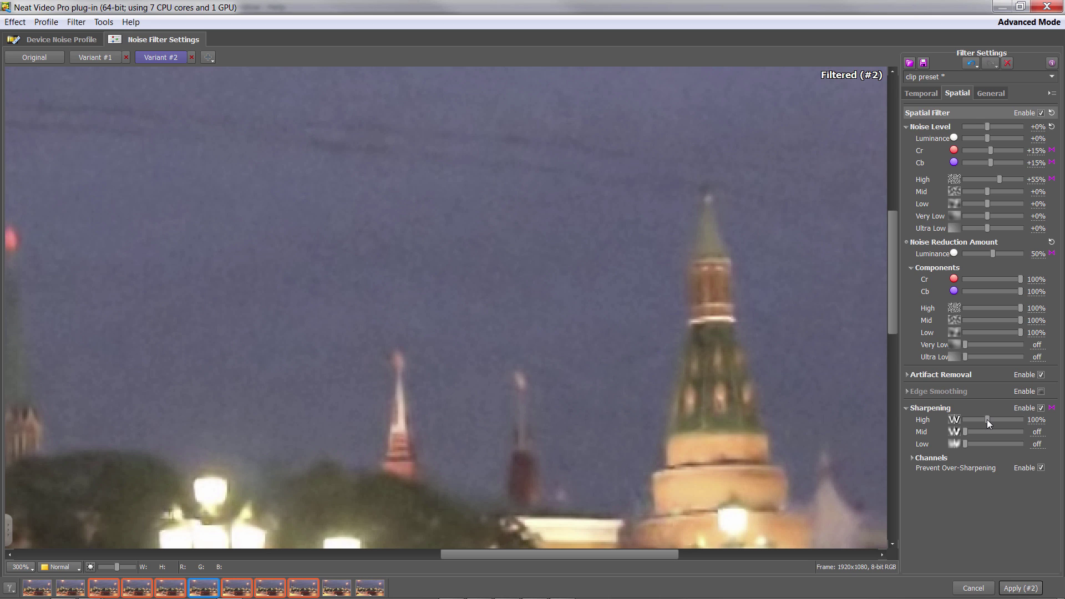
pyautogui.moveTo(987, 419); pyautogui.dragTo(1005, 421)
# Compare the preview with sharpening on and off, then add Mid sharpening at 100%
pyautogui.click(1041, 409)
pyautogui.click(1041, 409)
pyautogui.click(1041, 409)
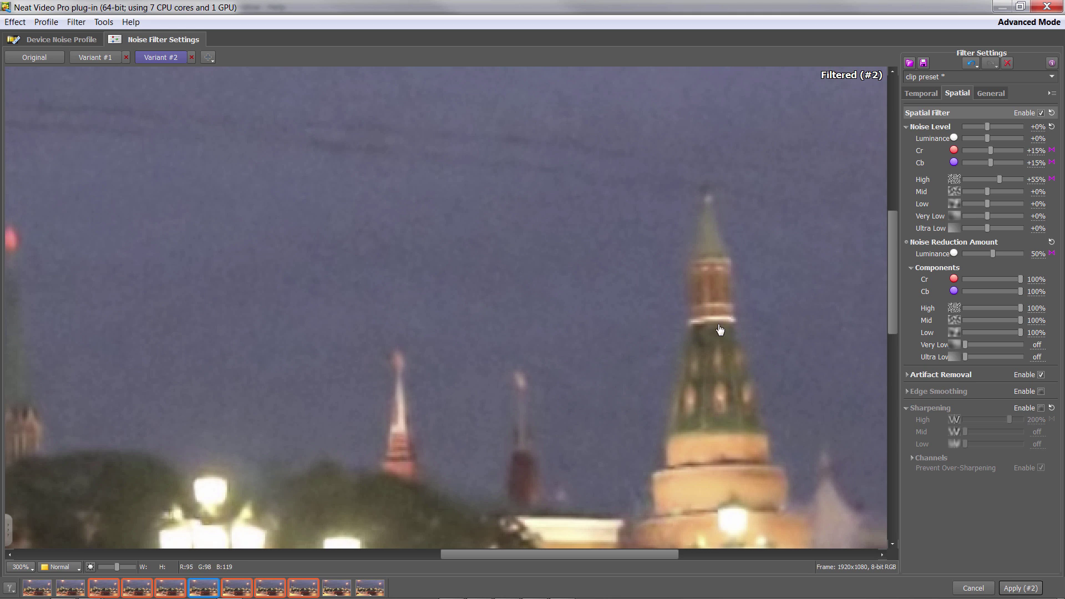
pyautogui.click(1040, 409)
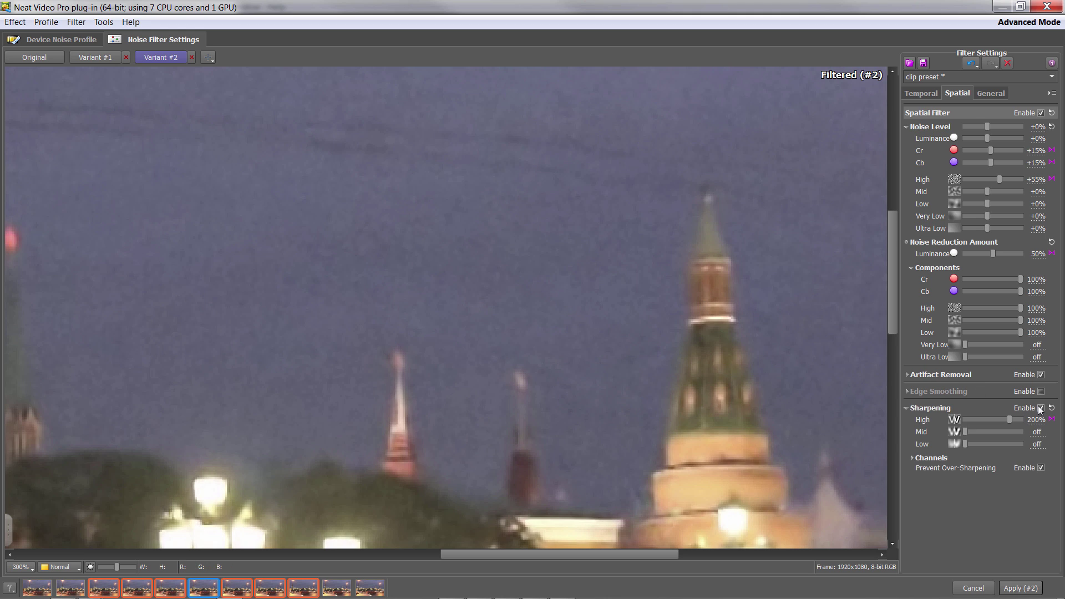
pyautogui.click(1041, 409)
pyautogui.click(1041, 409)
pyautogui.moveTo(964, 431); pyautogui.dragTo(986, 431)
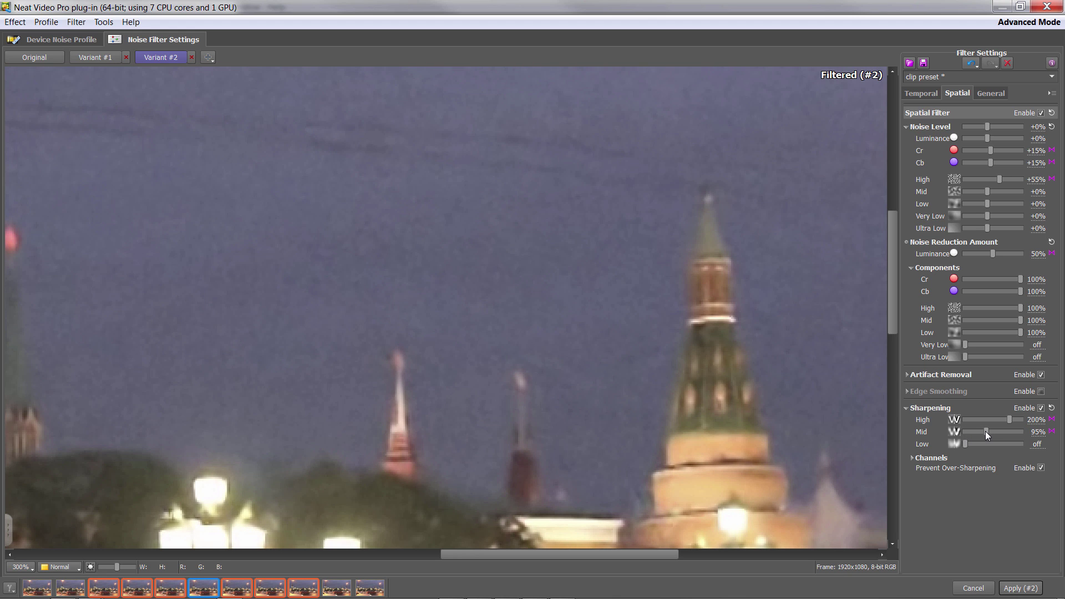
# Compare with and without sharpening, then add Low-frequency sharpening at about 95%
pyautogui.click(1042, 409)
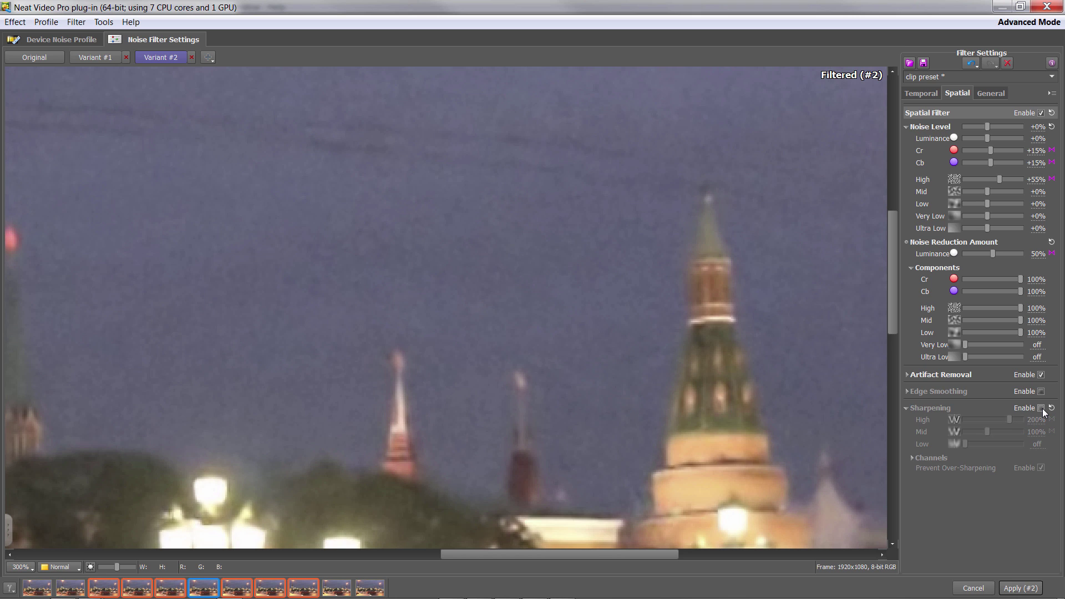
pyautogui.click(1042, 408)
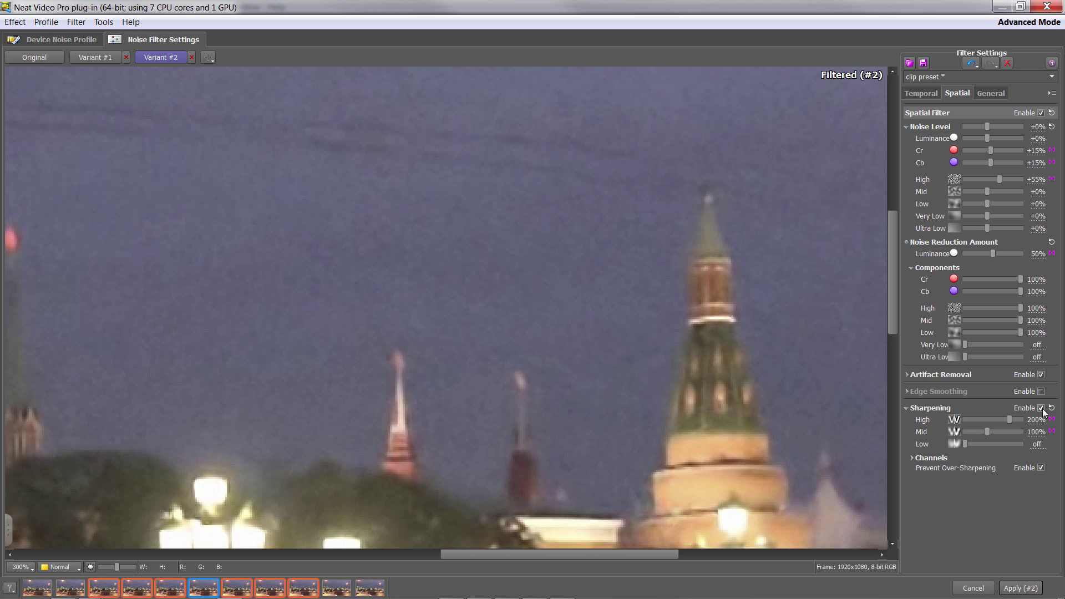
pyautogui.click(1042, 408)
pyautogui.click(1042, 409)
pyautogui.moveTo(964, 444); pyautogui.dragTo(984, 444)
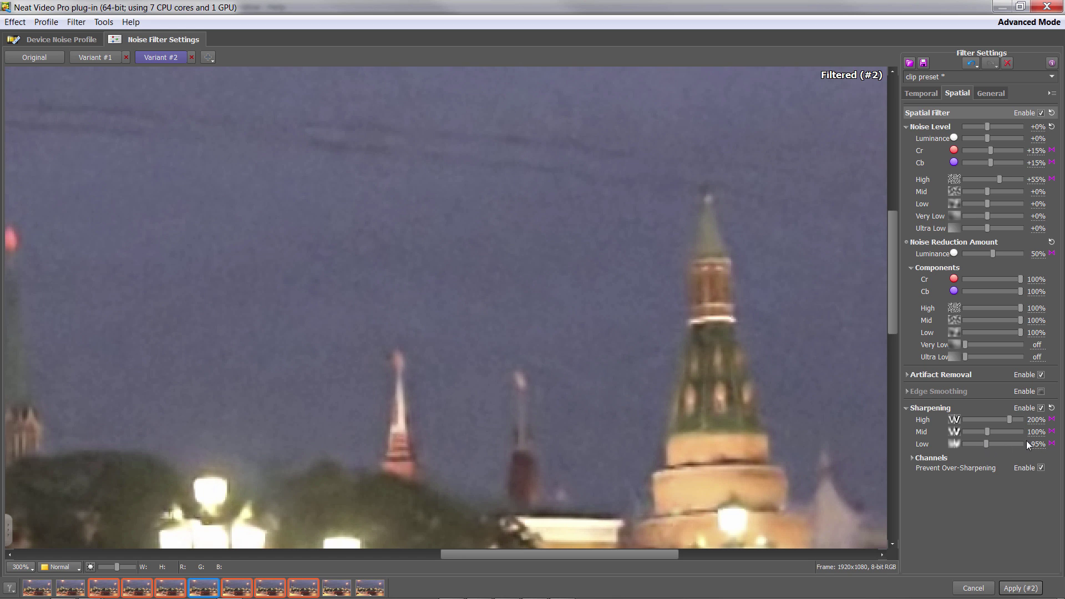
# Ease Low sharpening down to 60%, checking it with sharpening toggled off and on
pyautogui.click(1041, 409)
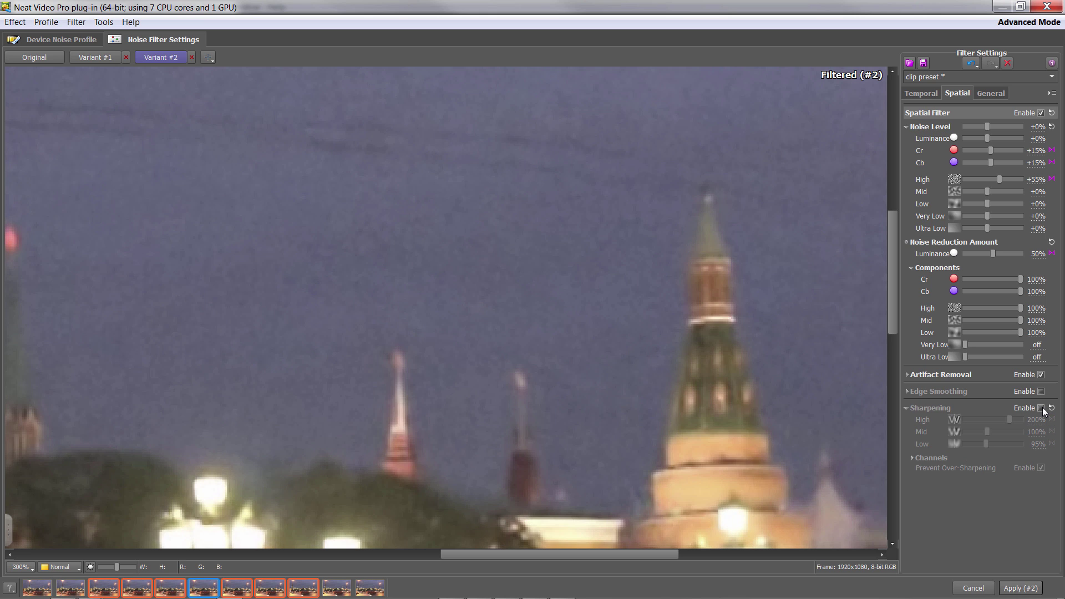
pyautogui.click(1041, 408)
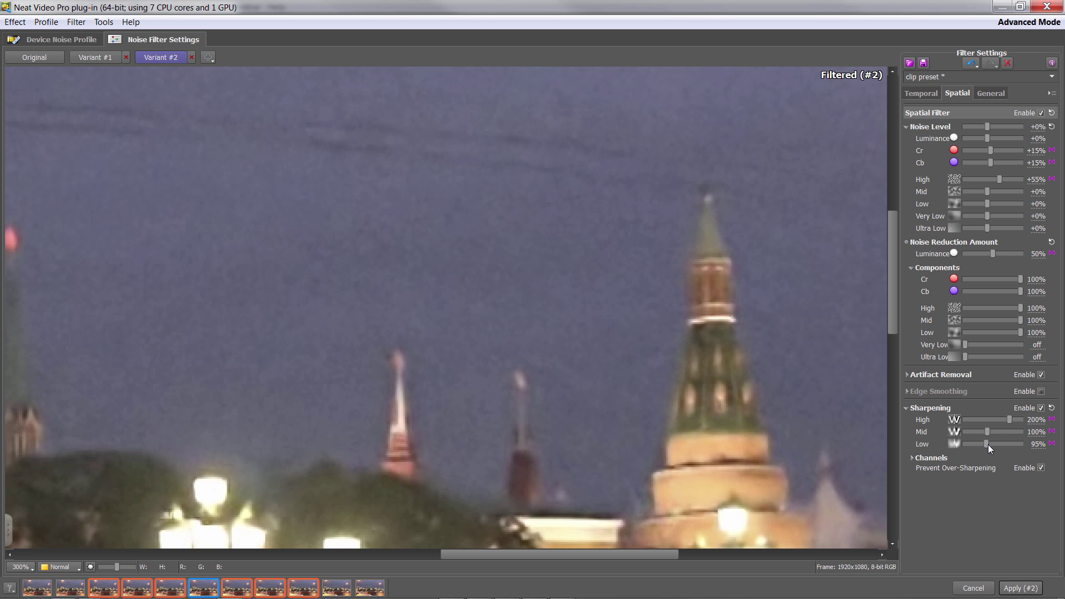
pyautogui.moveTo(988, 444); pyautogui.dragTo(984, 445)
pyautogui.click(1041, 408)
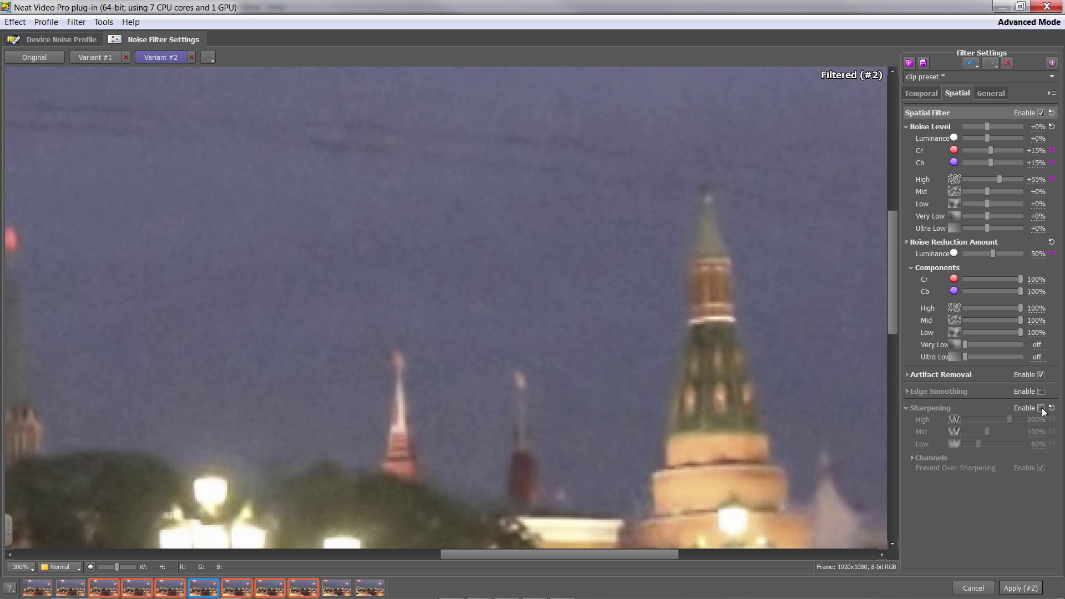
pyautogui.click(1041, 409)
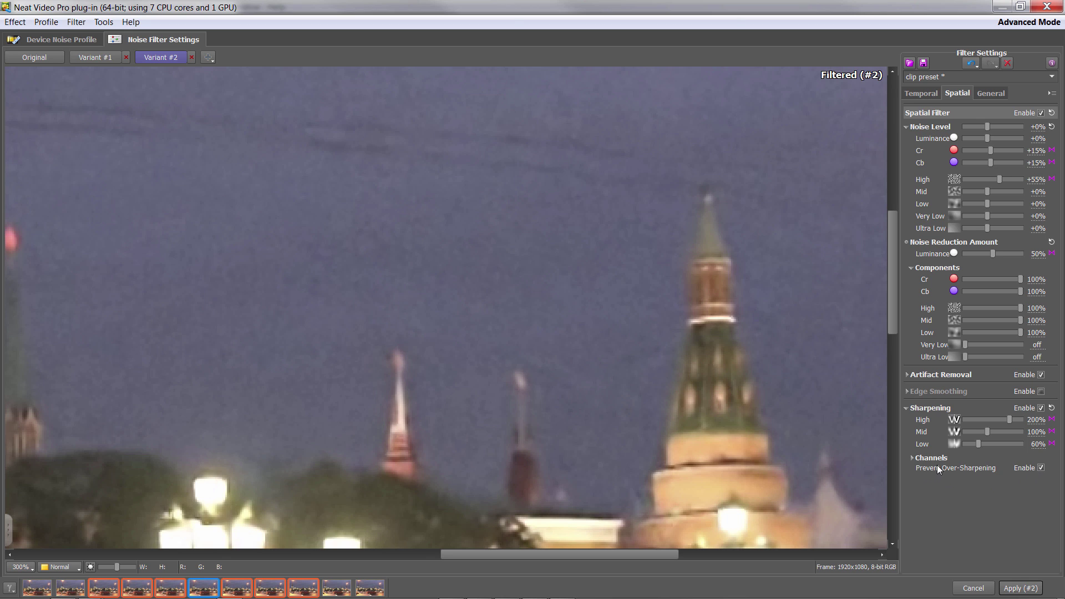
pyautogui.click(913, 459)
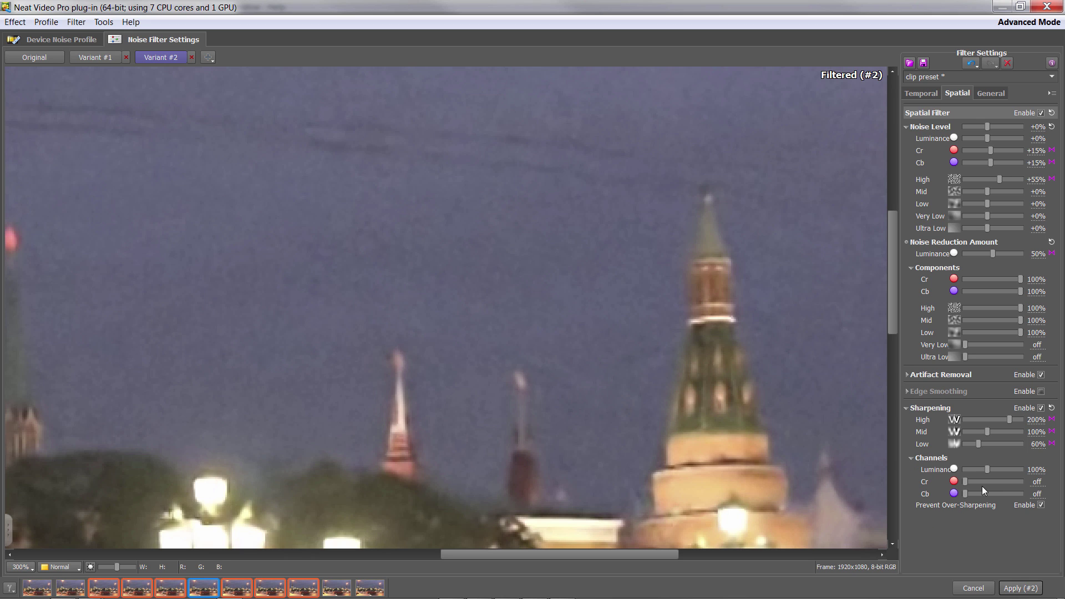
pyautogui.click(915, 461)
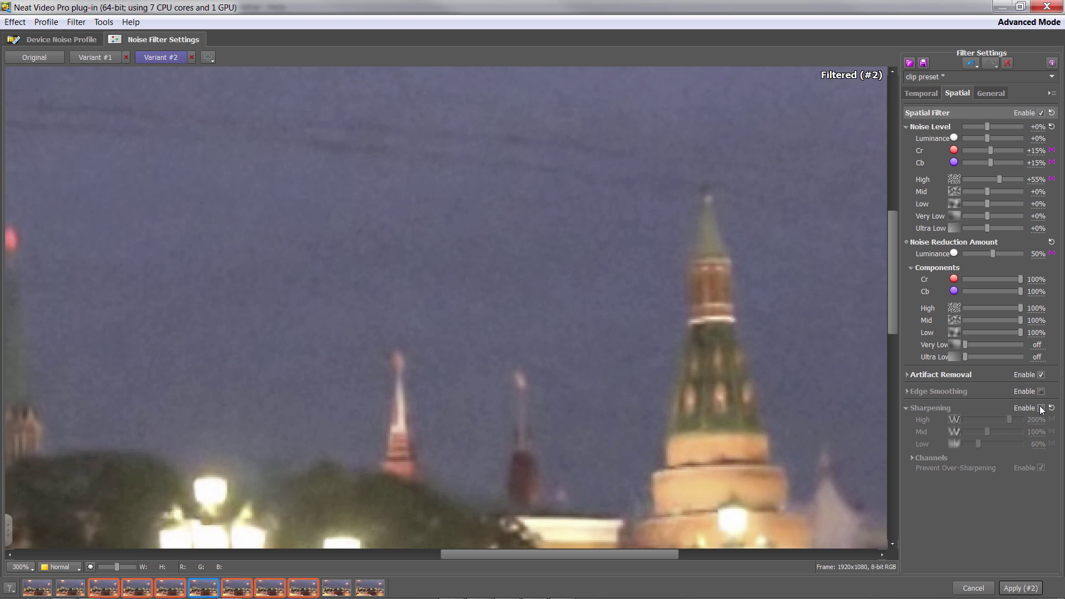
pyautogui.scroll(-1, 656, 408)
pyautogui.scroll(-2, 656, 407)
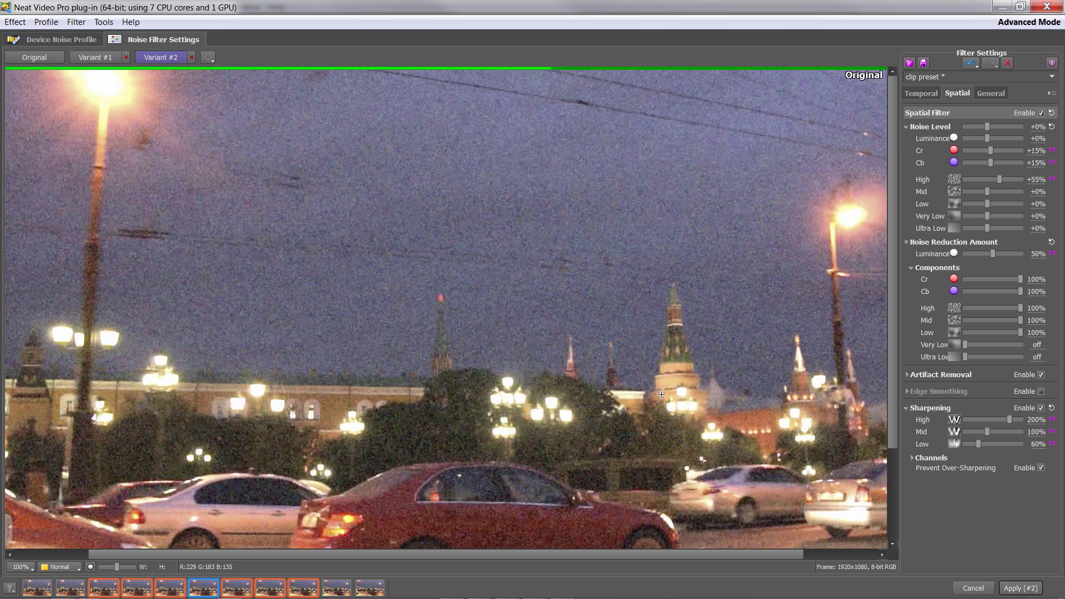
pyautogui.scroll(1, 763, 436)
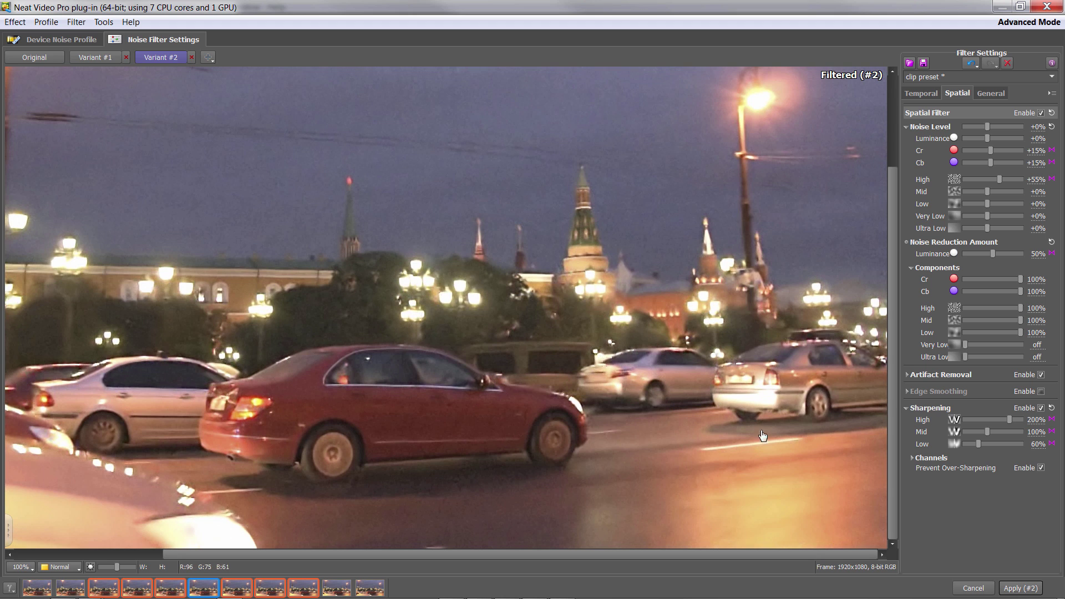
pyautogui.click(1042, 409)
pyautogui.click(1042, 408)
pyautogui.click(99, 59)
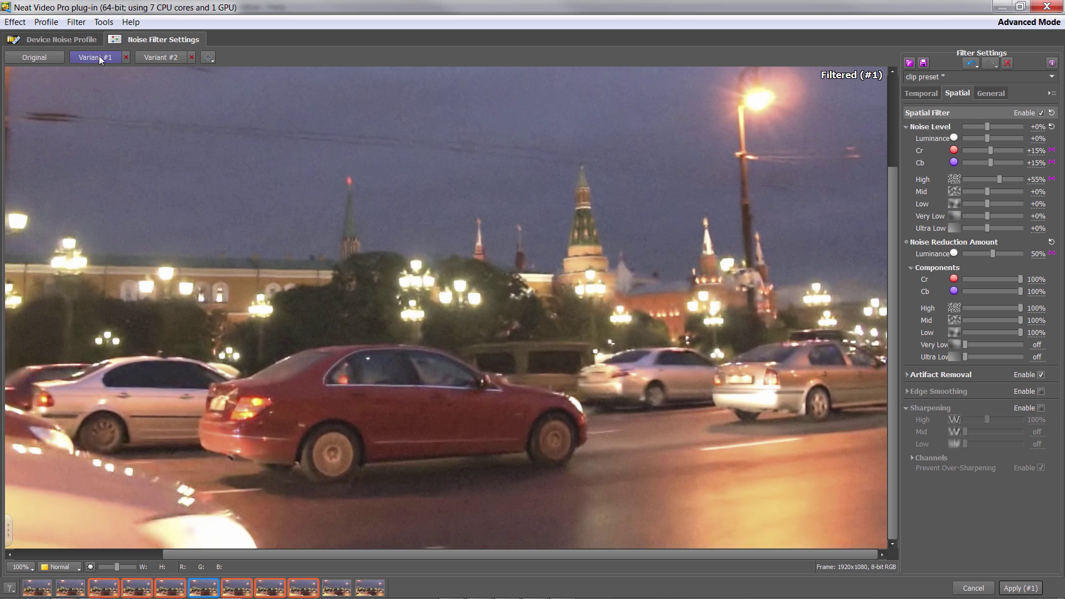
pyautogui.click(161, 61)
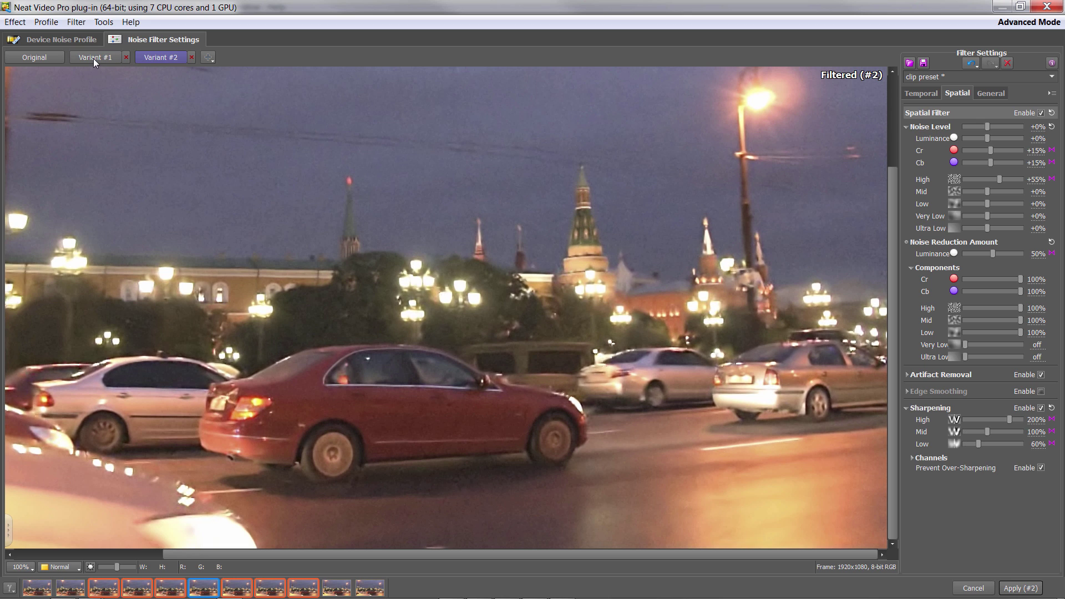
pyautogui.click(98, 58)
pyautogui.click(156, 61)
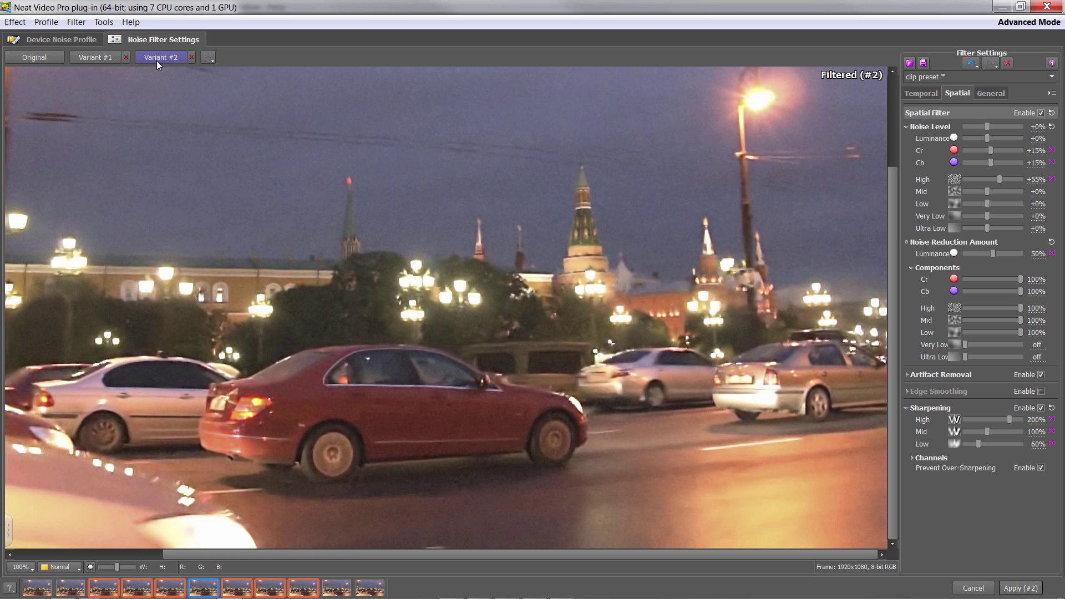
pyautogui.click(86, 59)
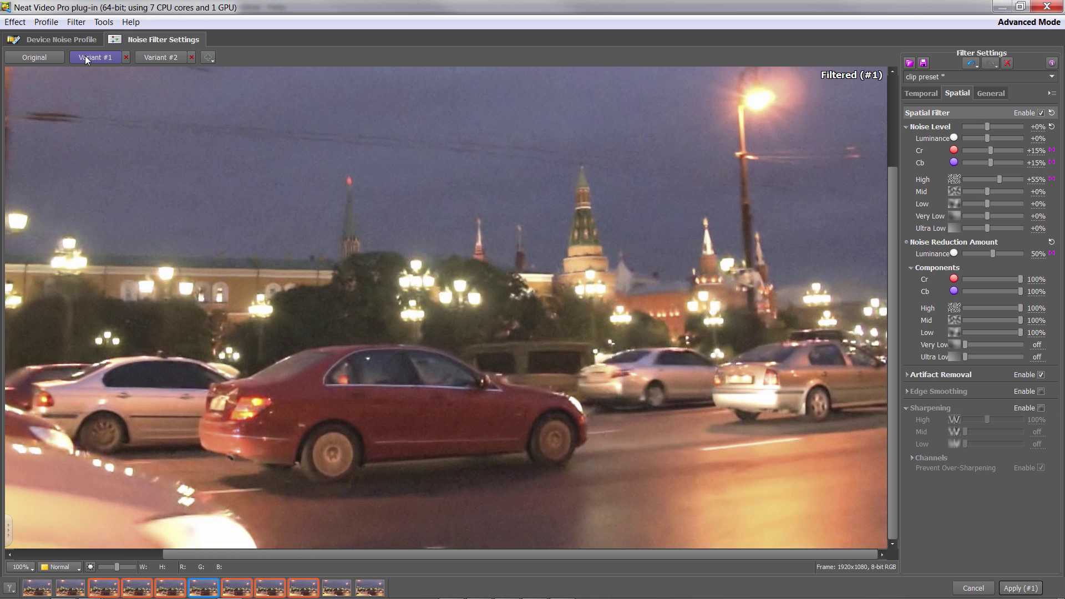
pyautogui.click(165, 58)
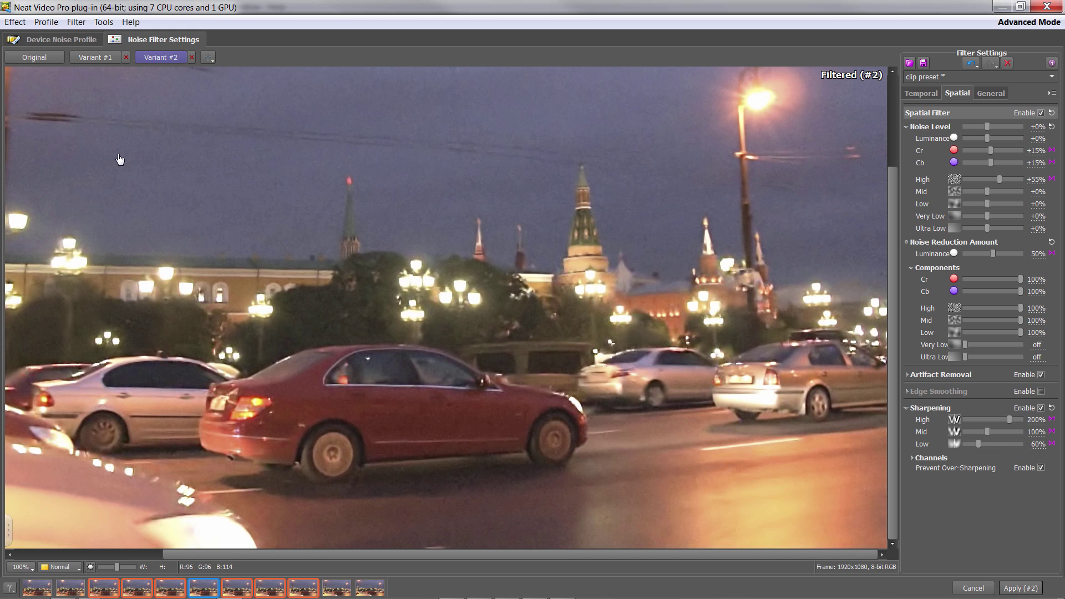
pyautogui.click(92, 60)
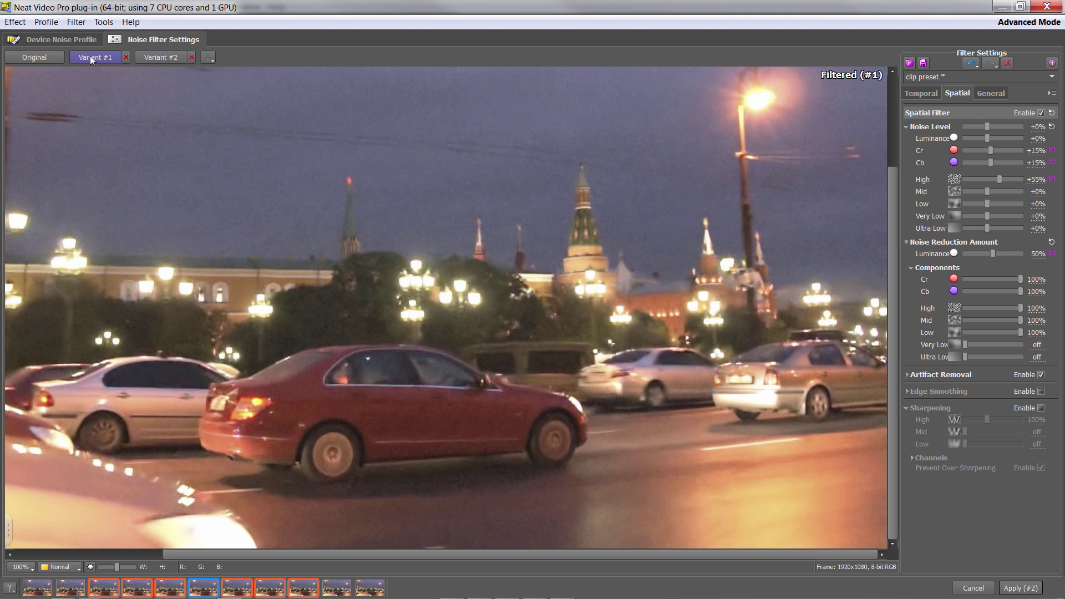
pyautogui.press('2')
pyautogui.press('1')
pyautogui.press('2')
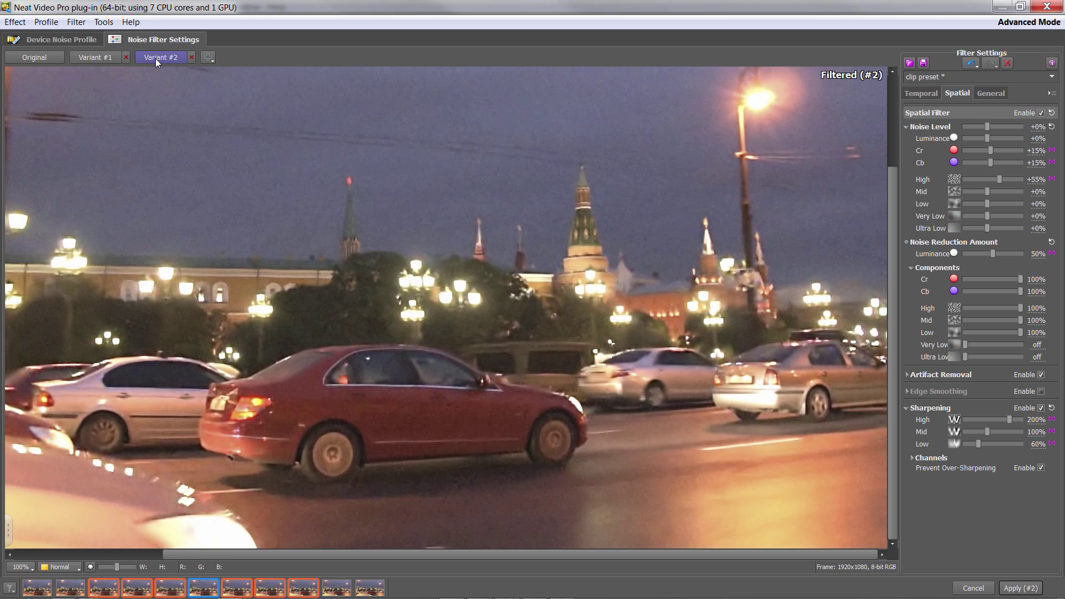
pyautogui.press('1')
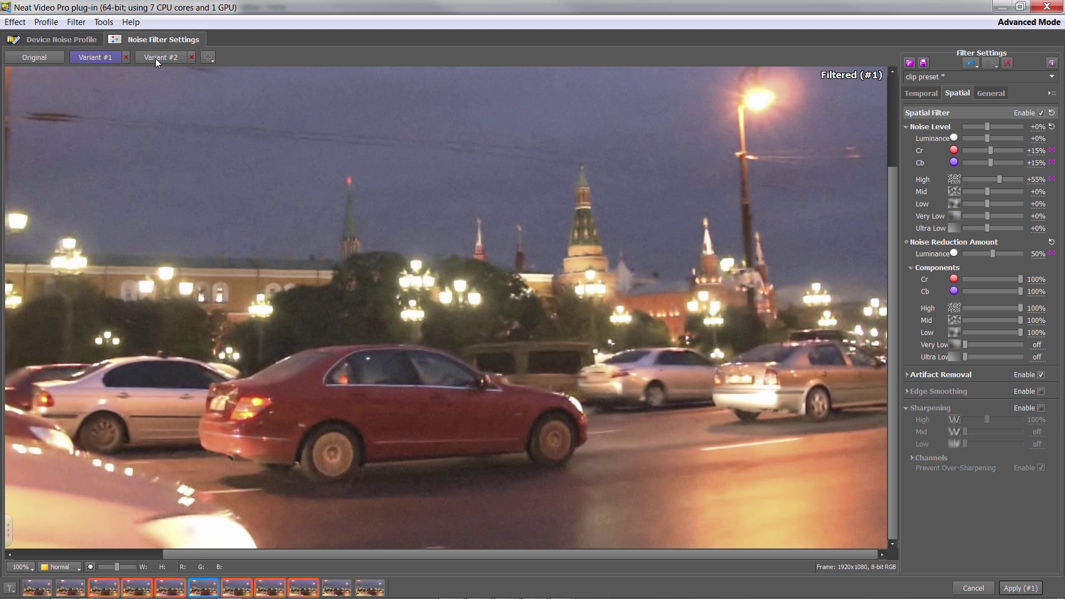
pyautogui.press('2')
pyautogui.press('1')
pyautogui.press('2')
pyautogui.press('1')
pyautogui.press('2')
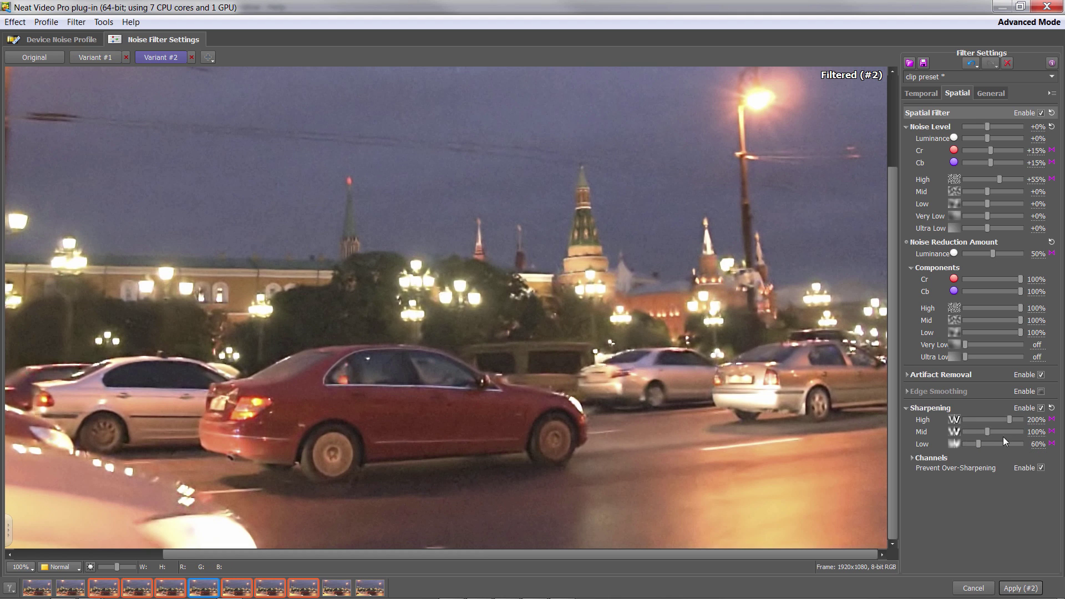
# Ease sharpening to High 130% and Mid 60%, then apply Variant #2 to the clip
pyautogui.moveTo(1011, 418); pyautogui.dragTo(976, 432)
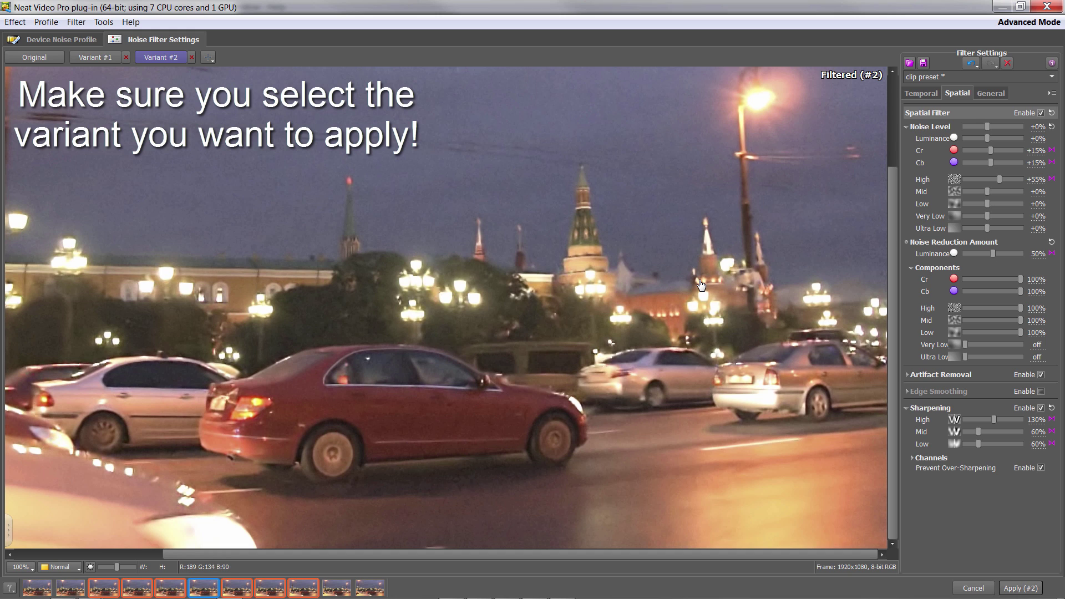
pyautogui.click(1018, 589)
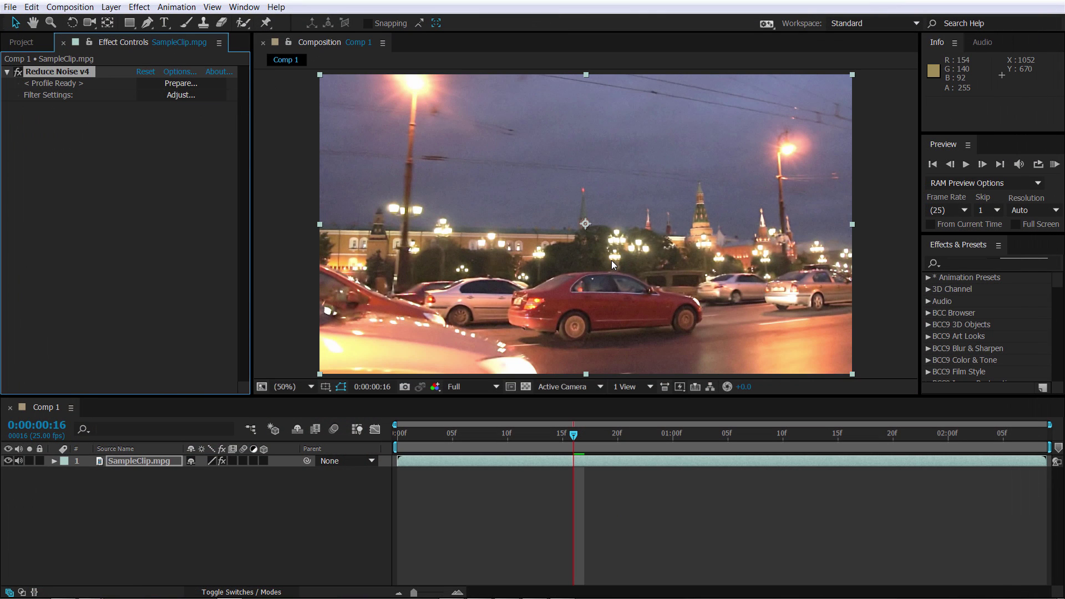